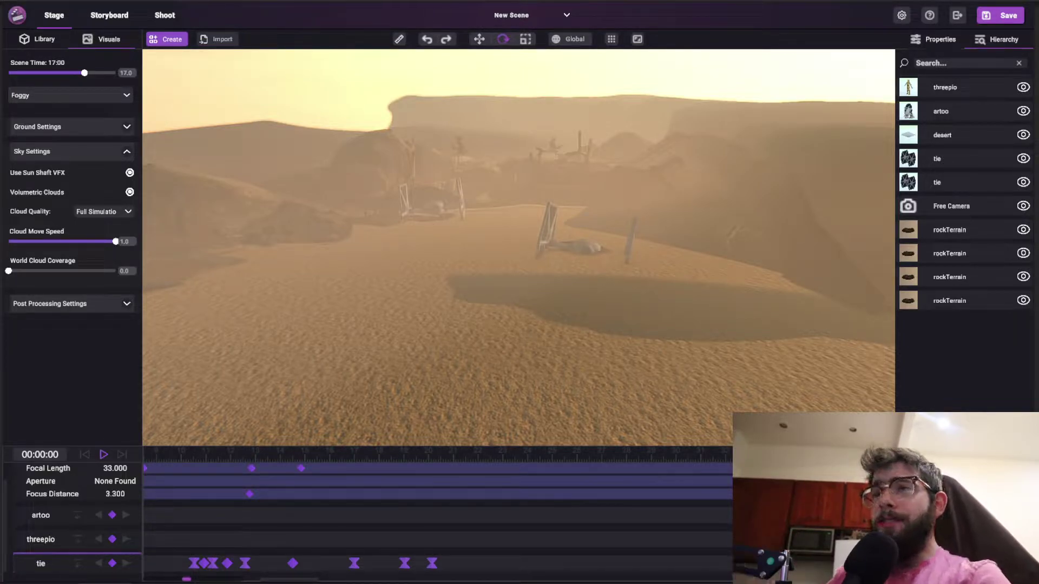
Step: Examine the two droids in the desert and scrub the timeline to see their animation
right_drag(763, 281, 787, 263)
drag(788, 263, 764, 257)
key(q)
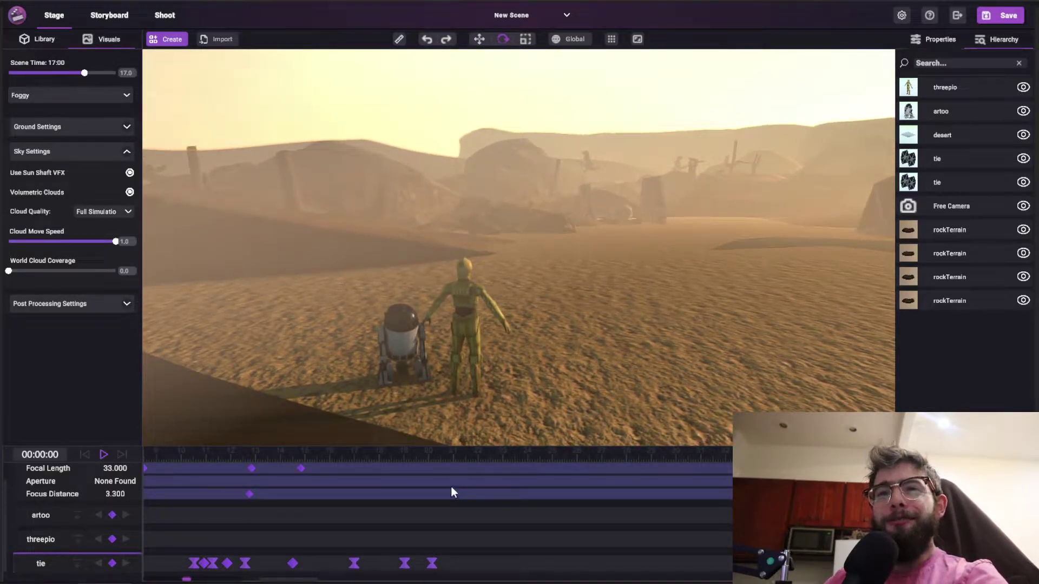
drag(198, 459, 96, 478)
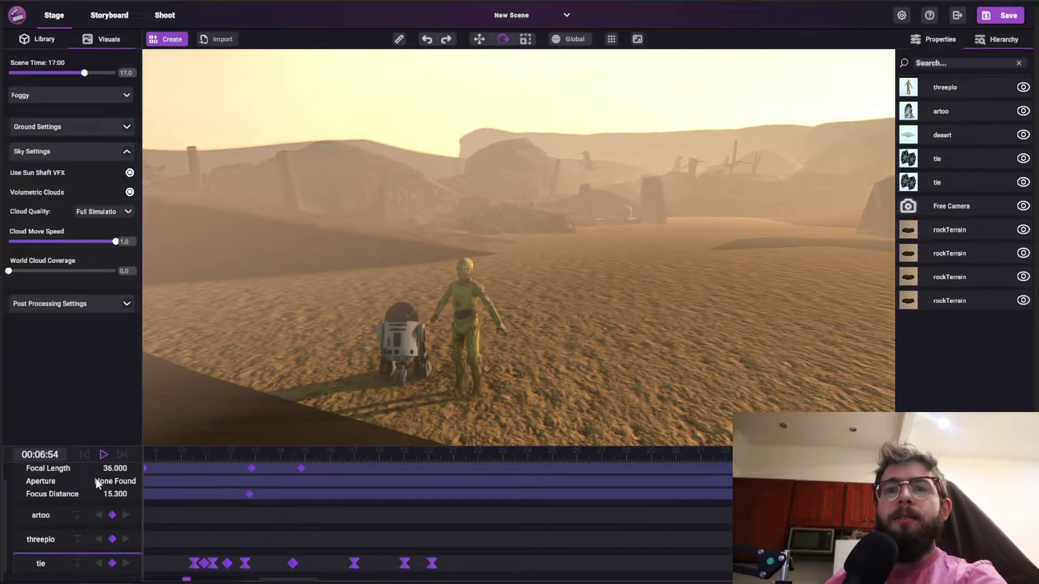
right_drag(537, 235, 573, 312)
key(a)
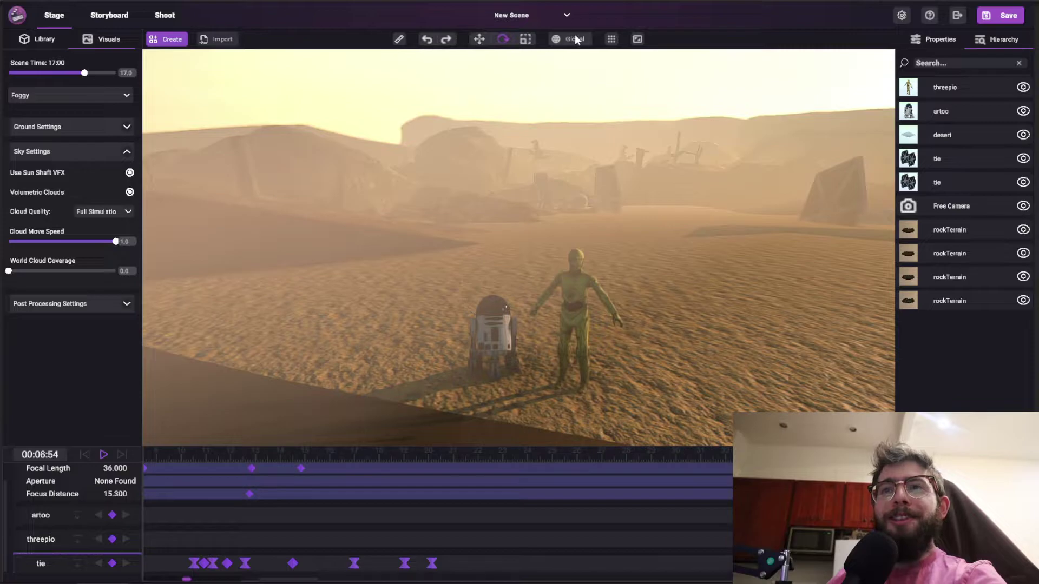
Step: Show the active camera viewfinder, play the timeline, watch the shot in the Shoot workspace and pause playback
click(637, 40)
drag(255, 319, 248, 169)
drag(271, 323, 116, 457)
click(104, 456)
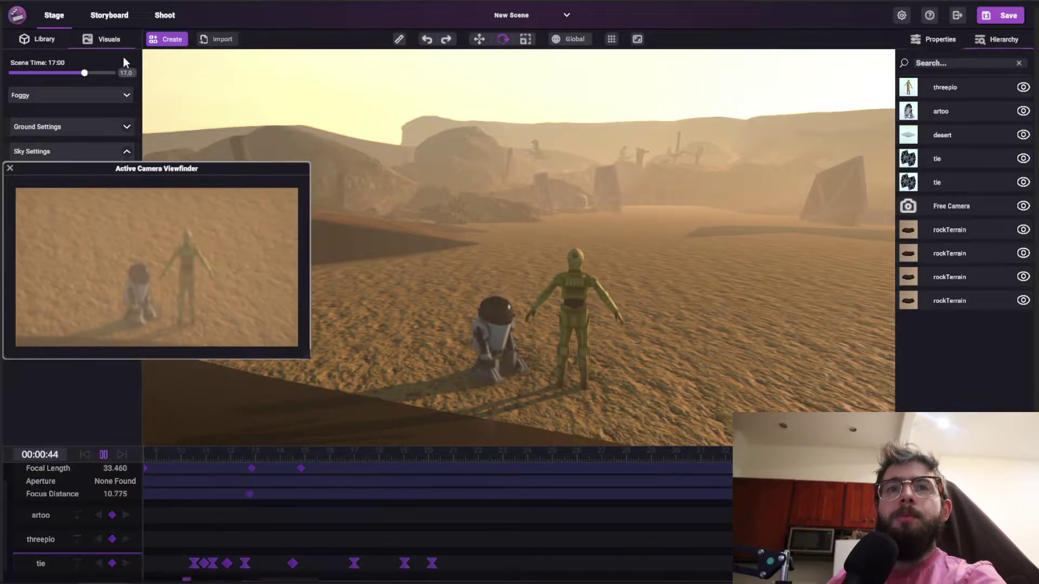
click(164, 17)
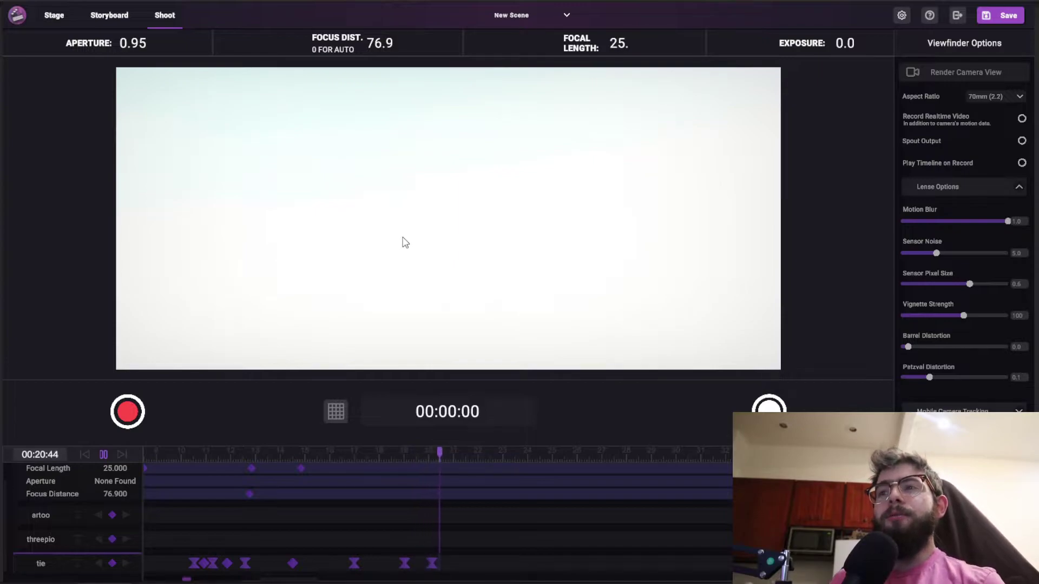
click(105, 453)
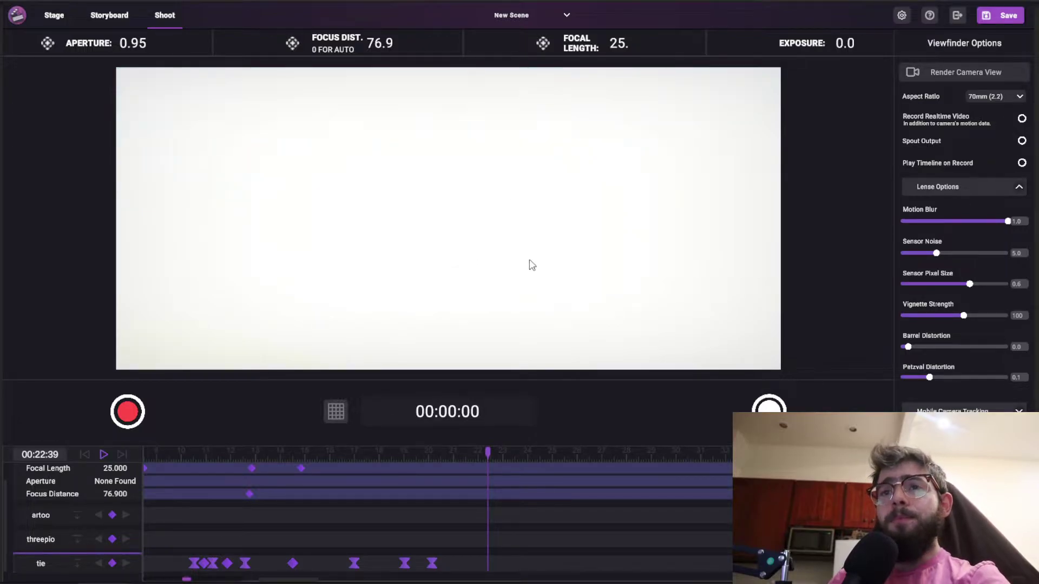
Step: Return to the Stage workspace, close the active camera viewfinder and scrub the timeline back to 00:08:99
click(67, 18)
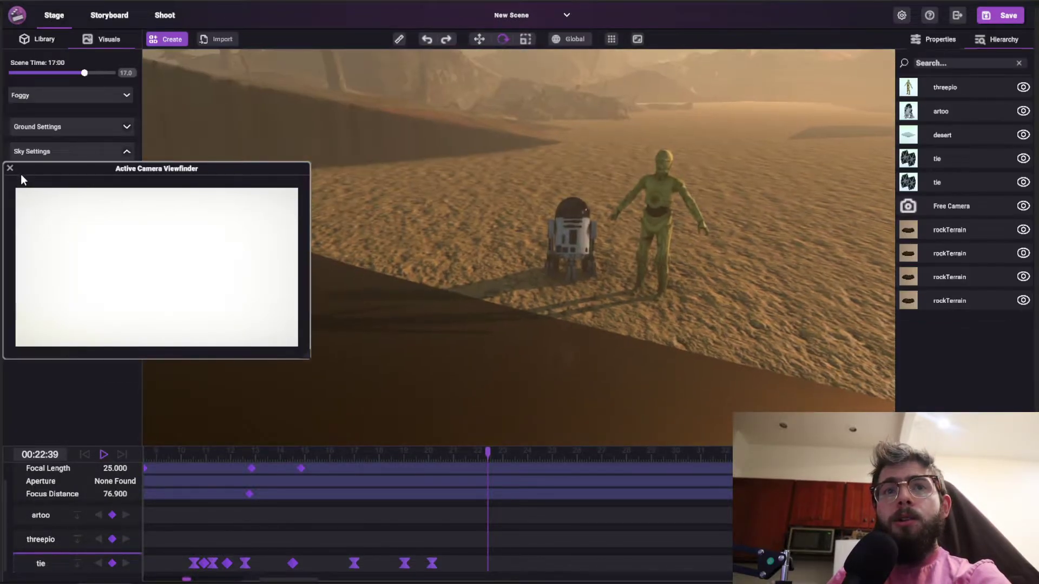
click(10, 168)
drag(430, 455, 146, 479)
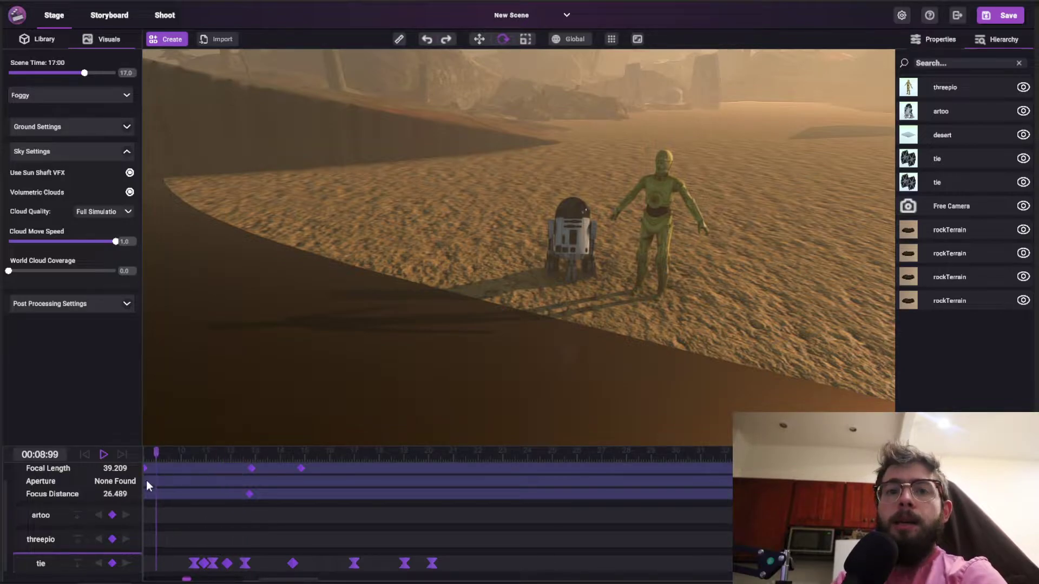
Step: Collapse the Free Camera track's lens rows and move the playhead to its keyframe at 00:09:82
scroll(35, 483, up, 1)
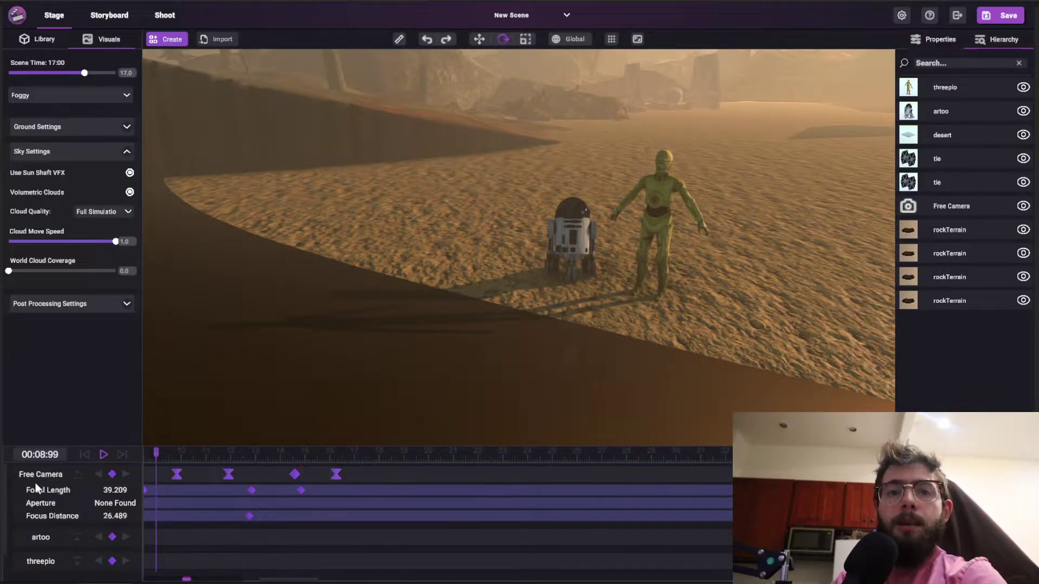
click(74, 477)
mouse_move(153, 453)
mouse_down()
mouse_move(186, 453)
mouse_move(174, 454)
mouse_up()
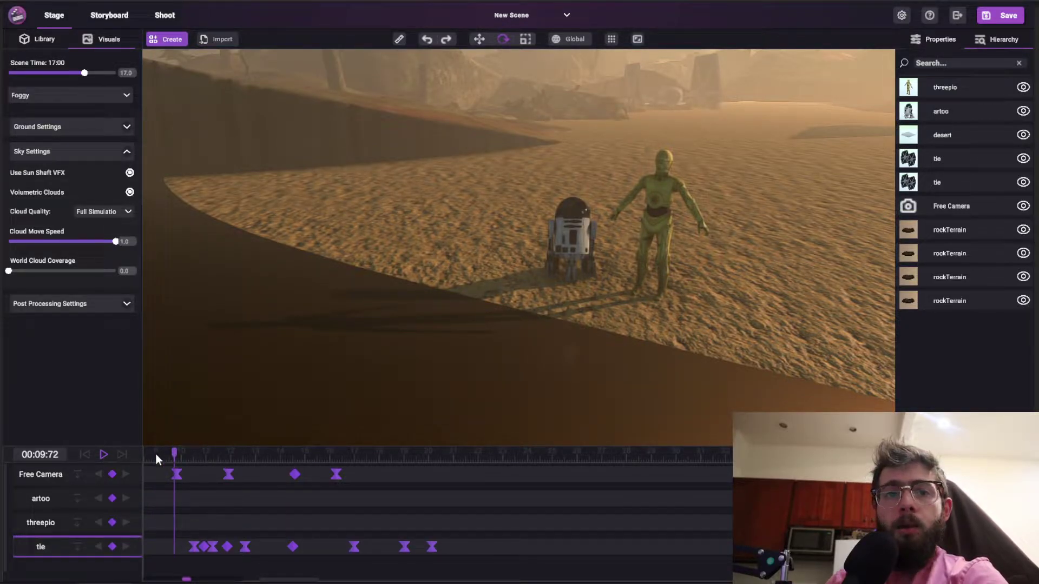
drag(161, 453, 178, 459)
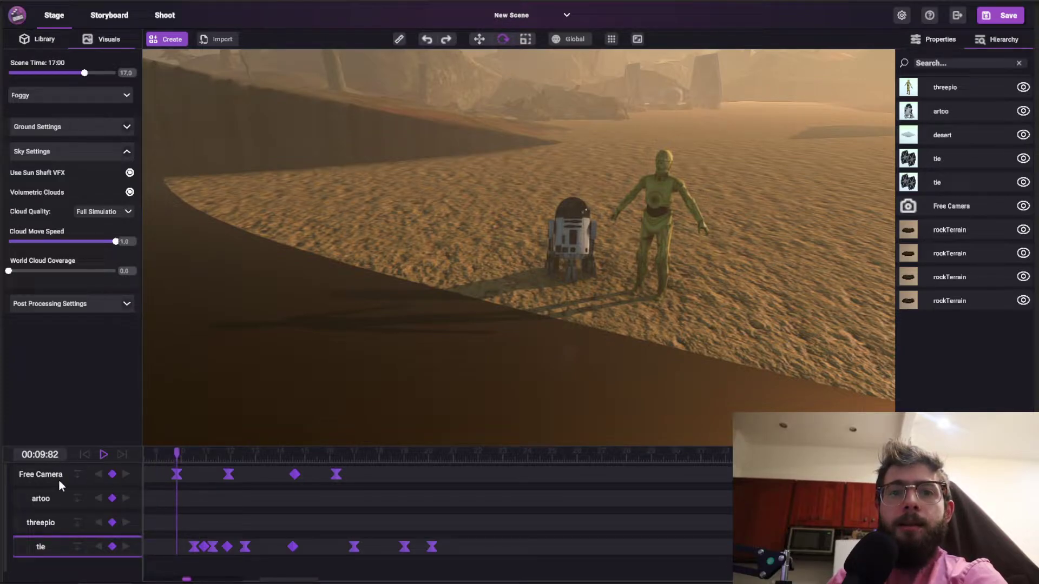
Step: Focus on the Free Camera in the scene, play the timeline to watch its movement and pause playback
right_drag(363, 332, 255, 221)
middle_drag(256, 221, 266, 212)
double_click(944, 208)
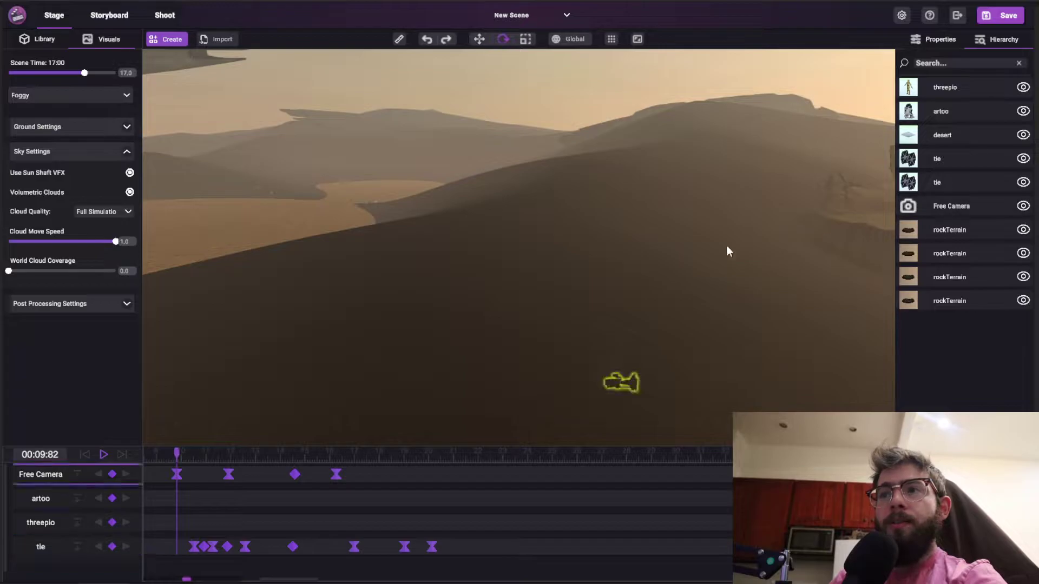
alt+right_drag(608, 328, 887, 306)
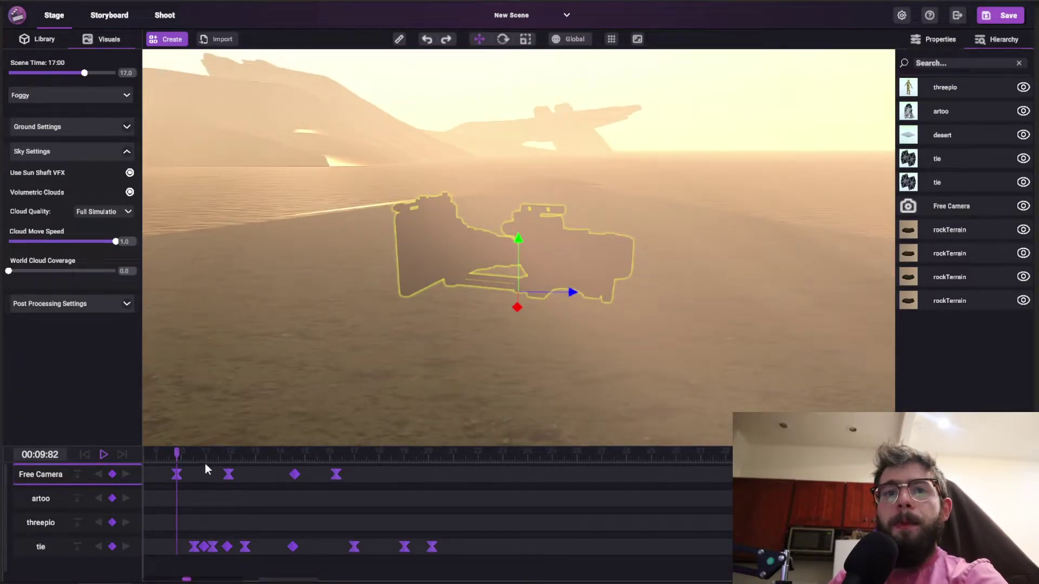
drag(179, 456, 106, 449)
click(294, 474)
click(104, 454)
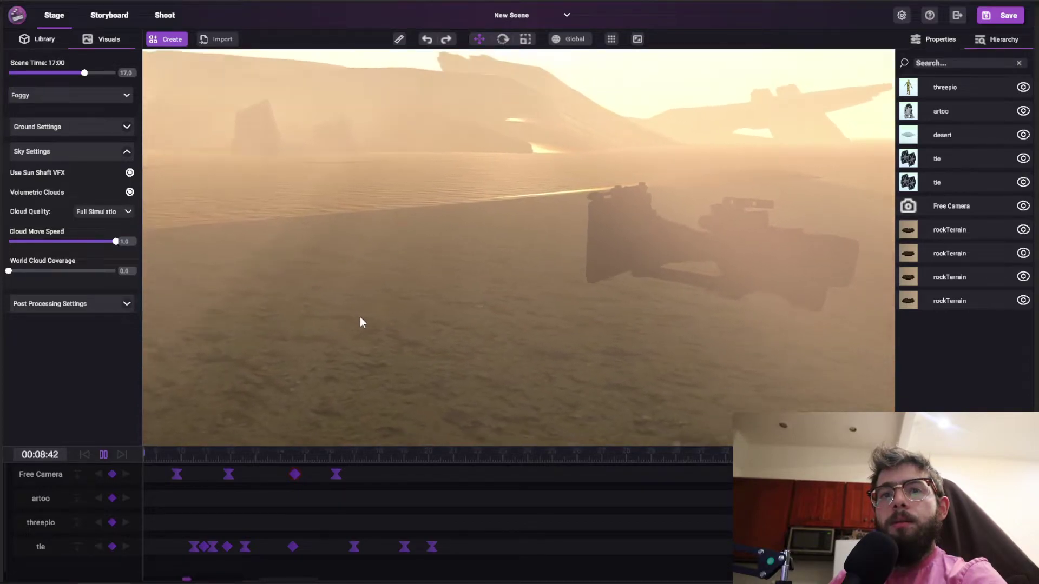
click(104, 455)
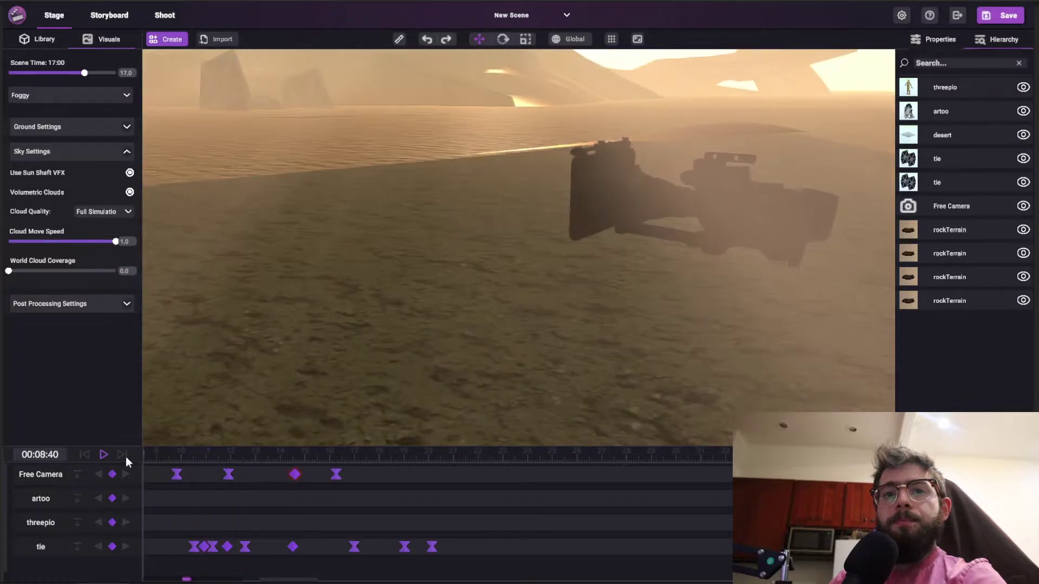
Step: Show the timeline from its beginning and scrub the playhead to 00:09:41
drag(171, 454, 190, 476)
drag(279, 579, 260, 579)
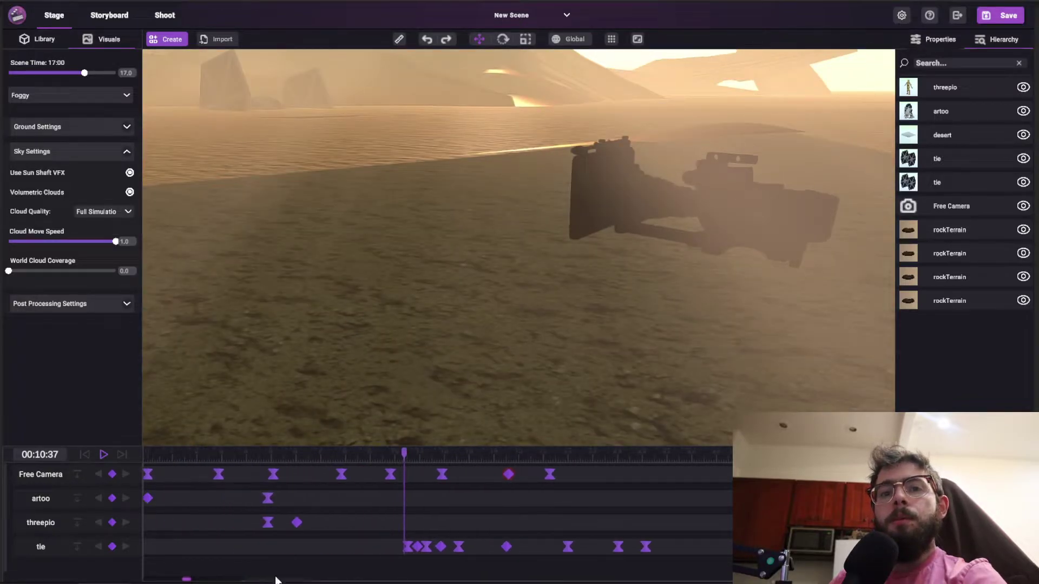
drag(415, 452, 380, 452)
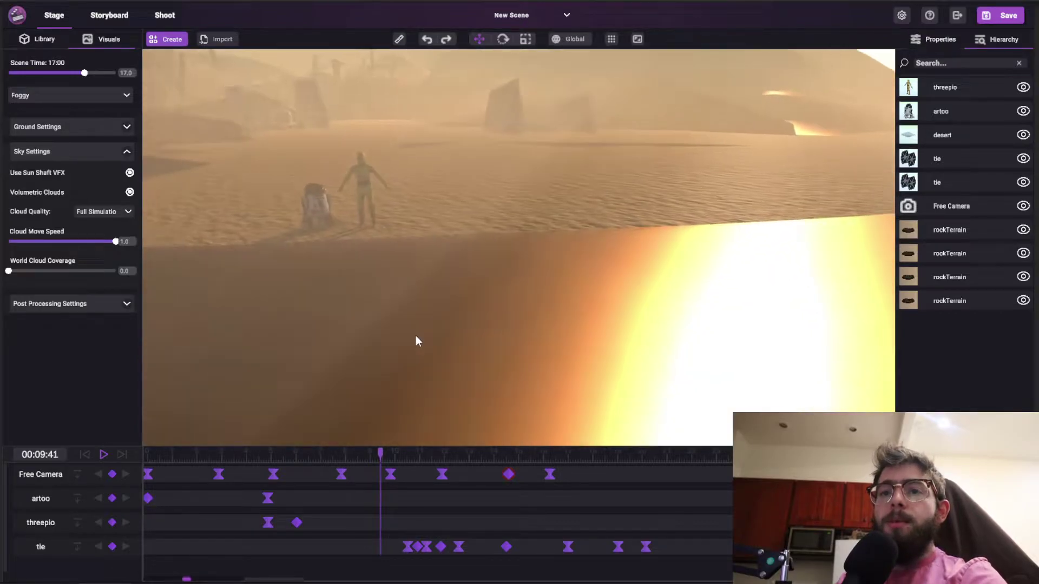
Step: Place another artoo from the static objects library on the sand beyond the two droids
key(w)
right_drag(415, 336, 321, 353)
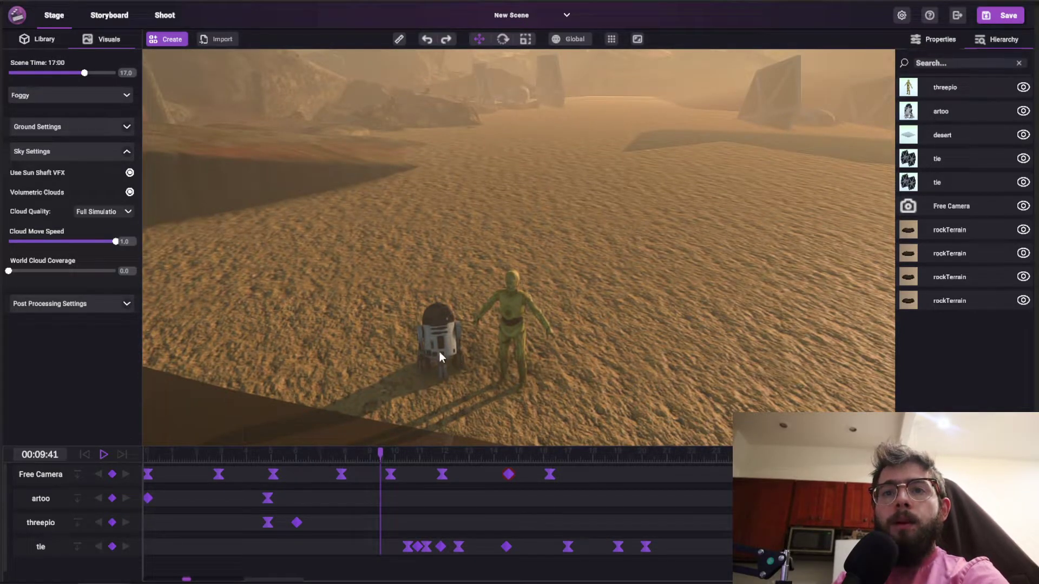
right_drag(516, 352, 522, 323)
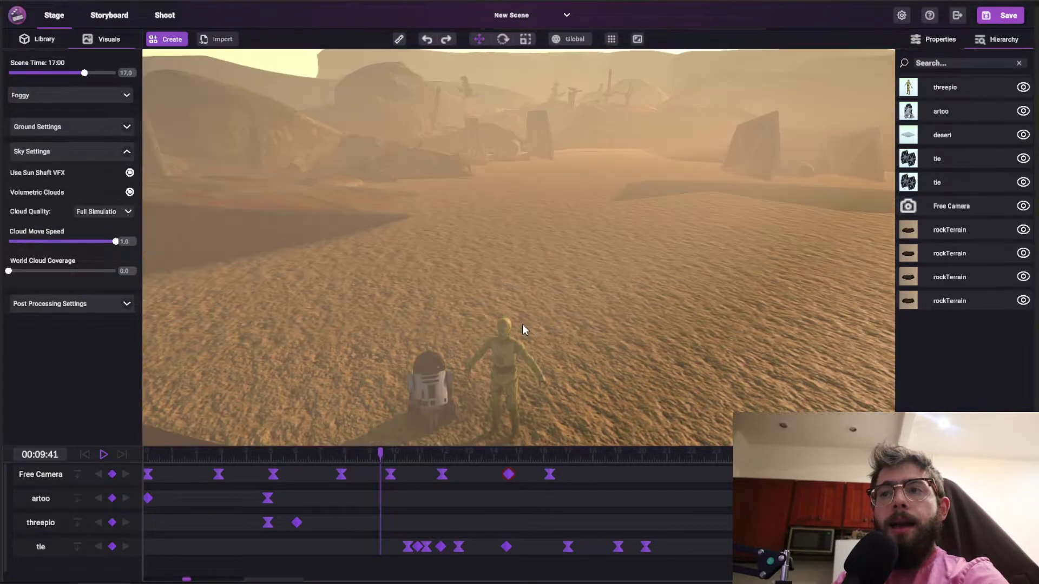
click(52, 40)
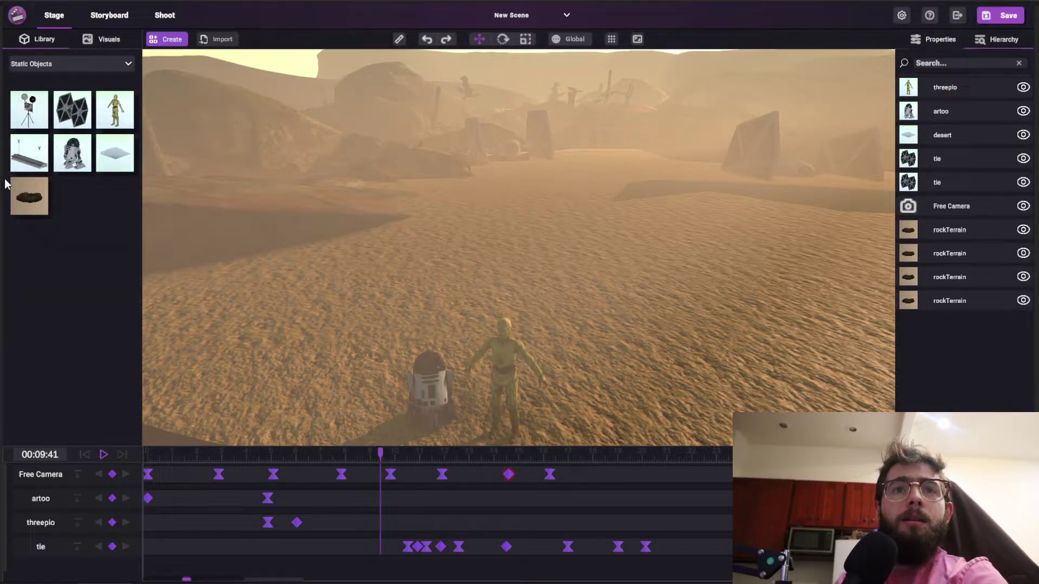
drag(61, 165, 598, 177)
click(616, 181)
Step: Focus on the new artoo and rotate it around its vertical axis to about 5.82 degrees
key(r)
key(f)
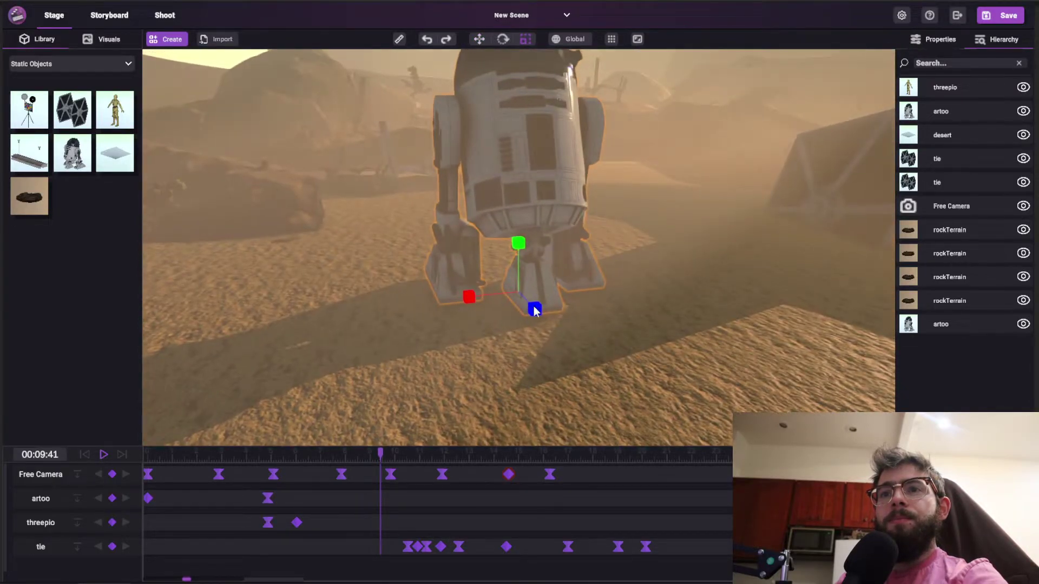
drag(535, 312, 530, 287)
key(f)
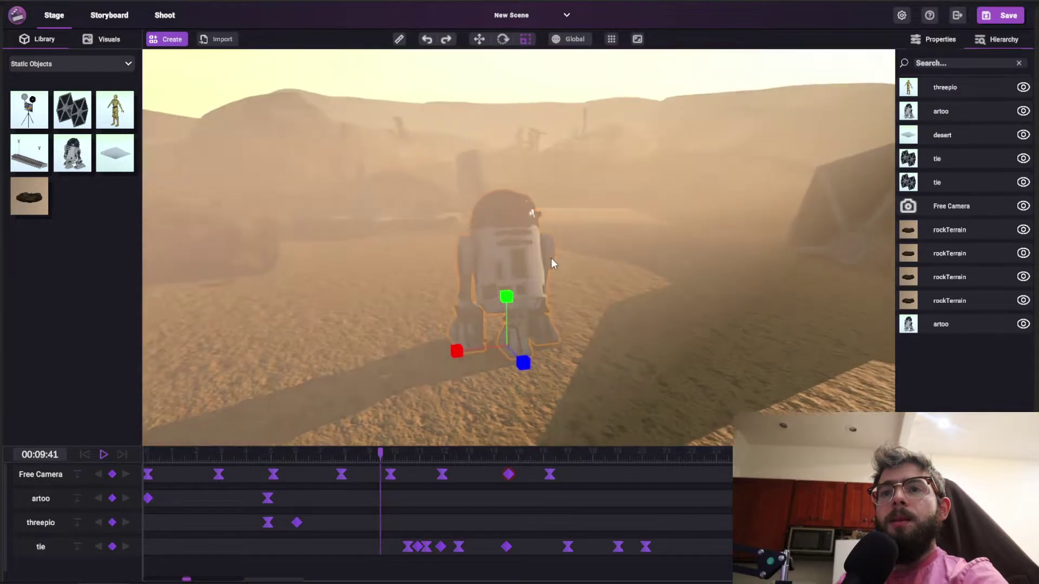
key(e)
mouse_move(526, 391)
mouse_down()
mouse_move(449, 401)
mouse_move(523, 387)
mouse_up()
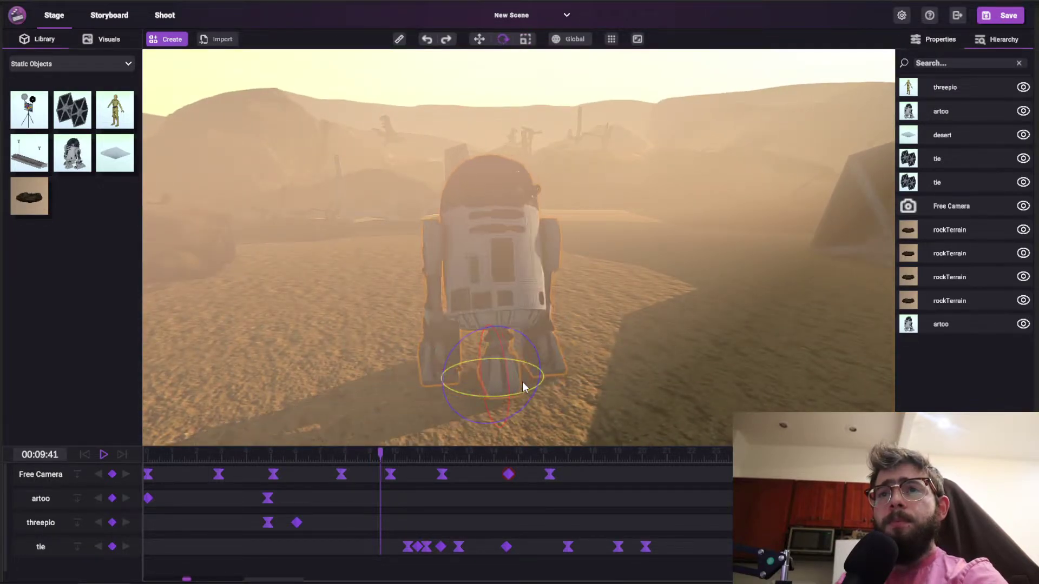
middle_drag(592, 294, 617, 242)
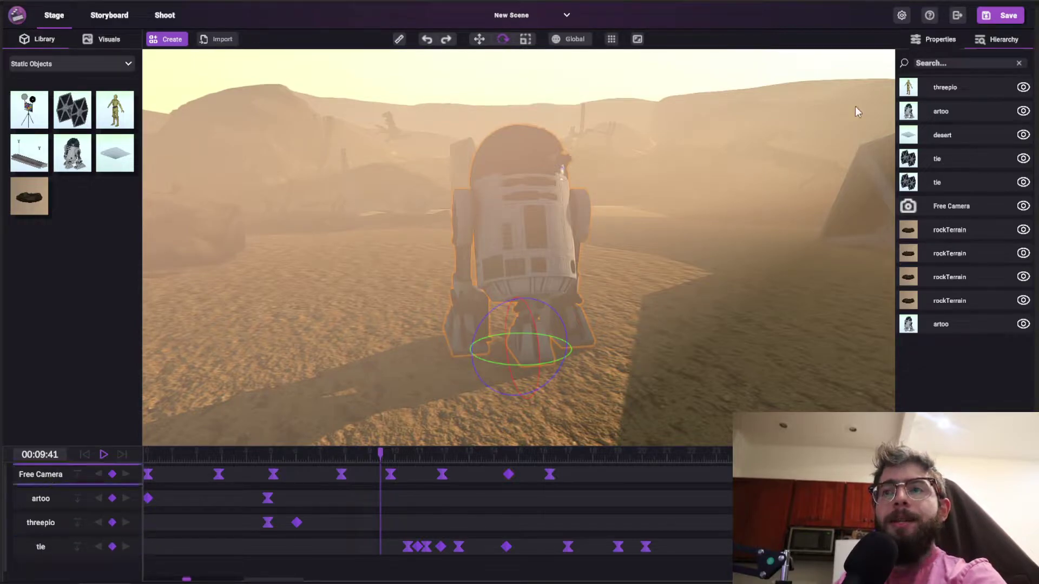
Step: Add the new artoo to the timeline as its own animation track and bring that track into view
click(930, 41)
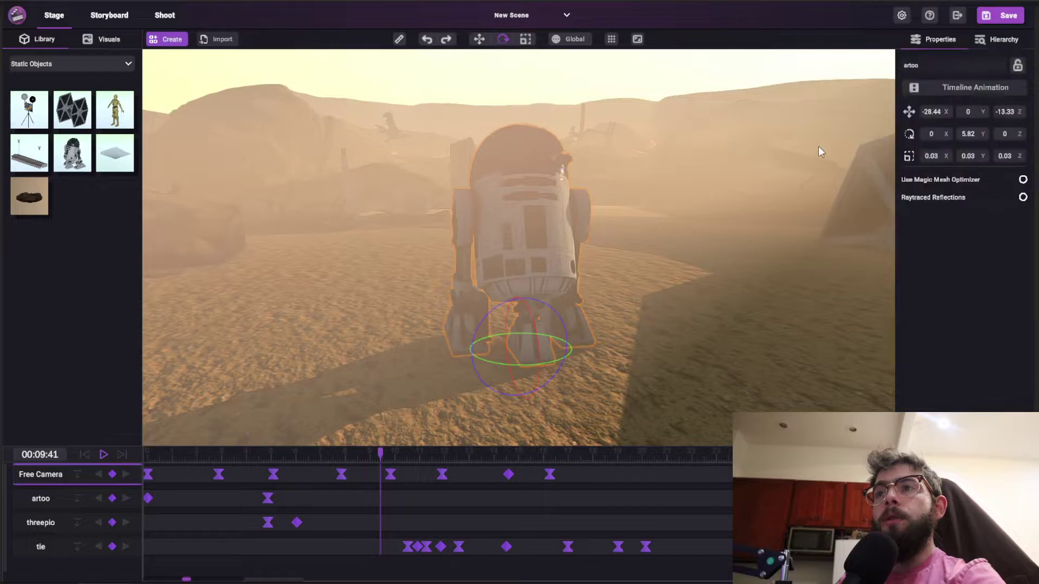
click(968, 89)
scroll(43, 527, down, 1)
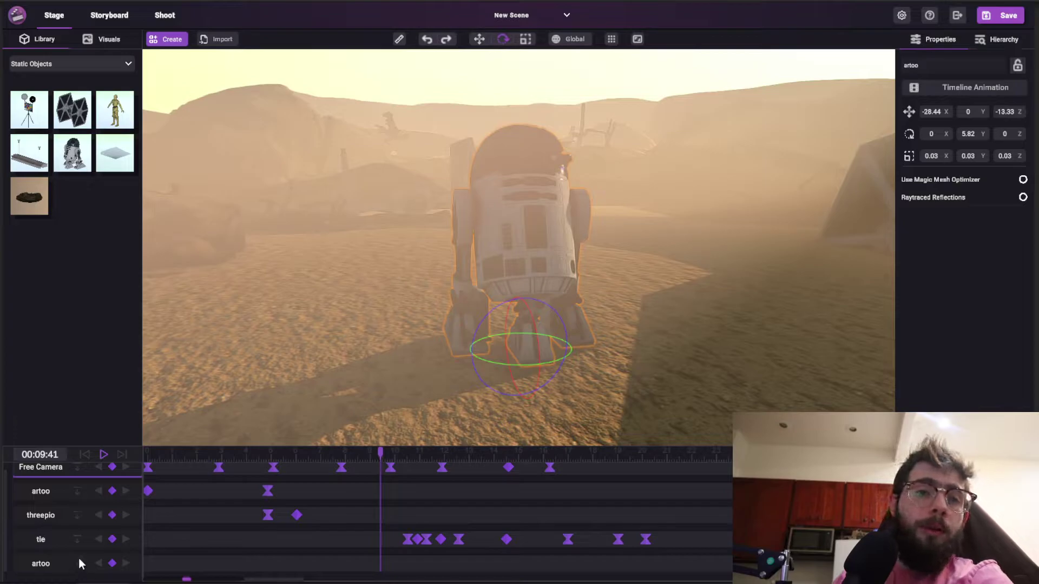
scroll(79, 563, down, 1)
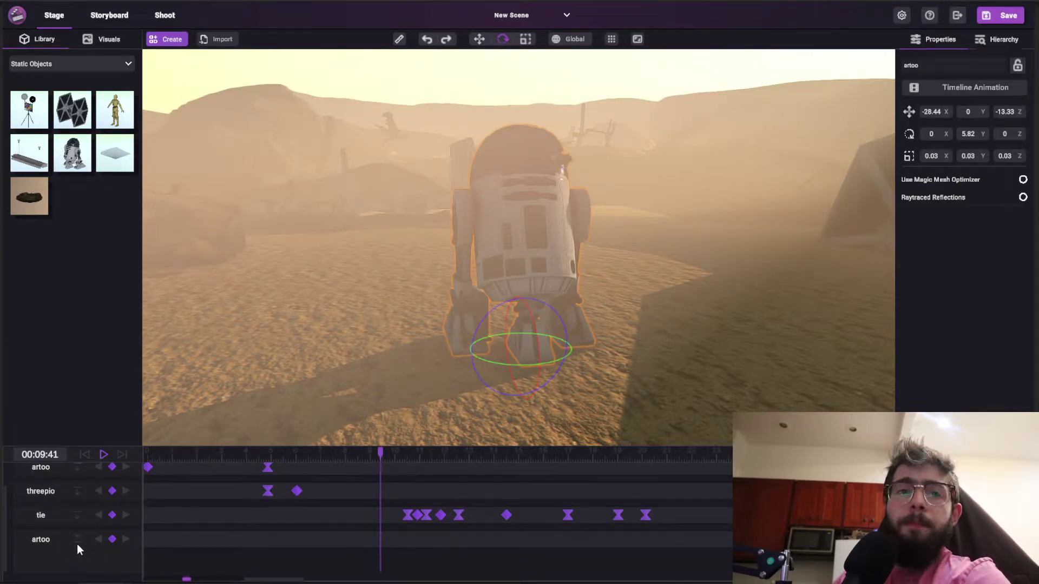
scroll(76, 547, up, 1)
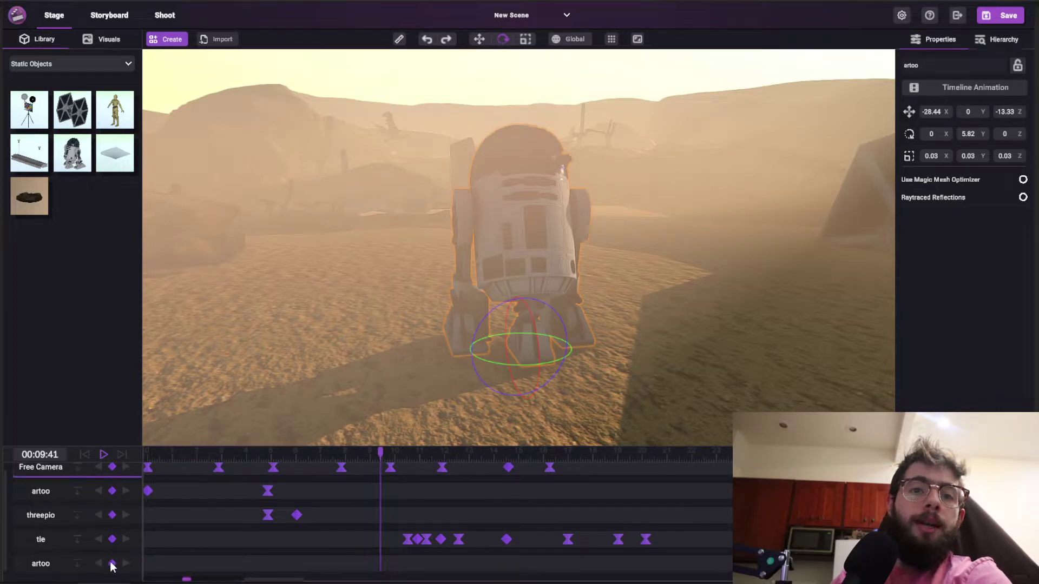
Step: Step back and forth between the keyframes on the original artoo's track
drag(329, 457, 311, 454)
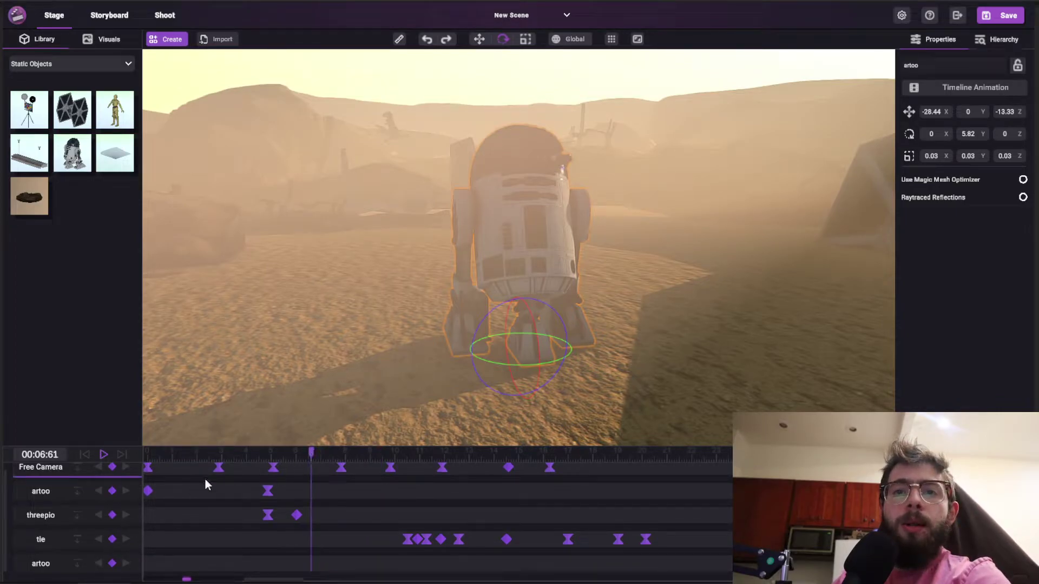
click(97, 491)
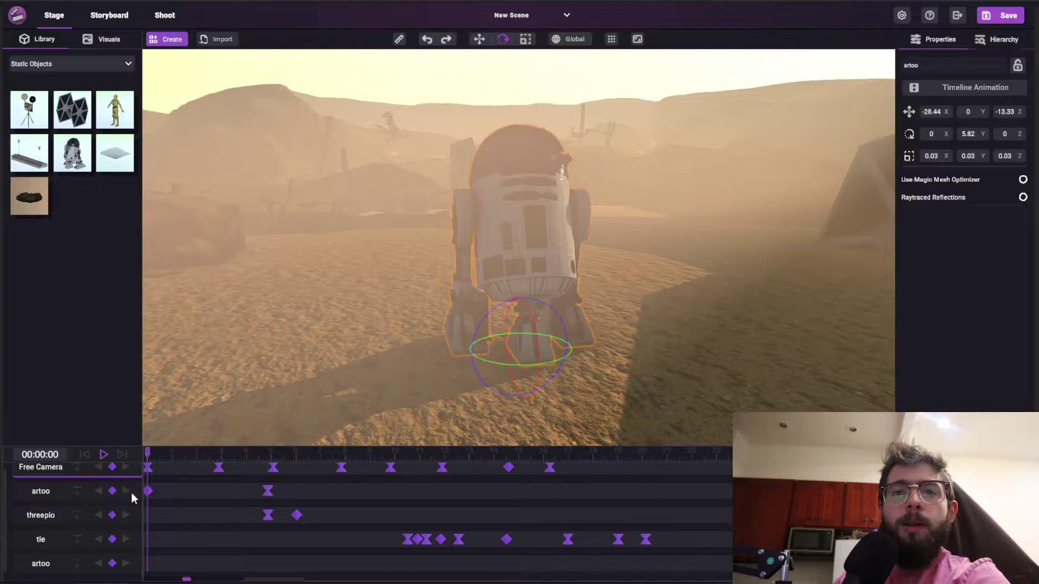
click(128, 492)
click(98, 492)
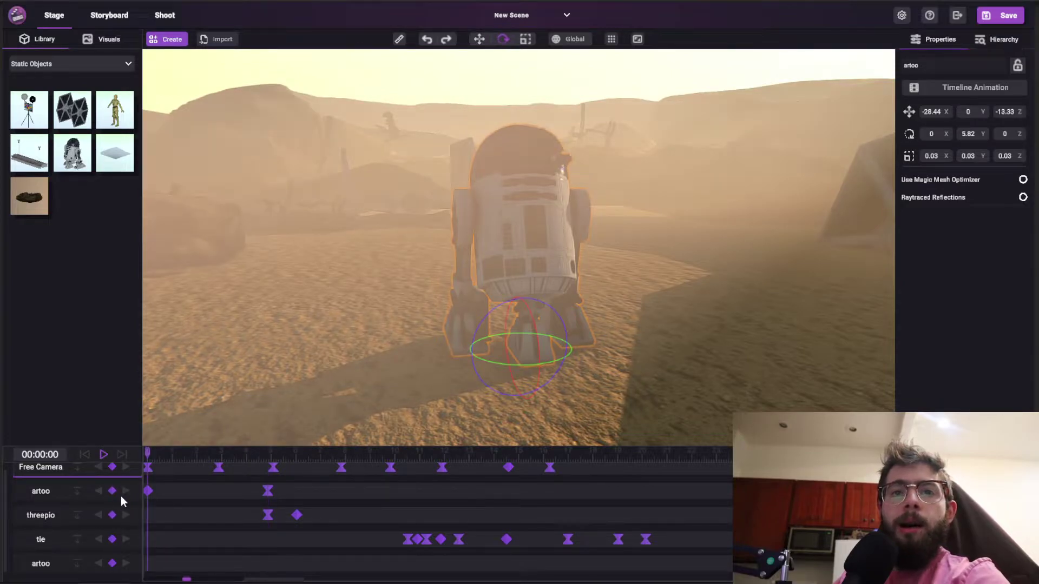
click(126, 491)
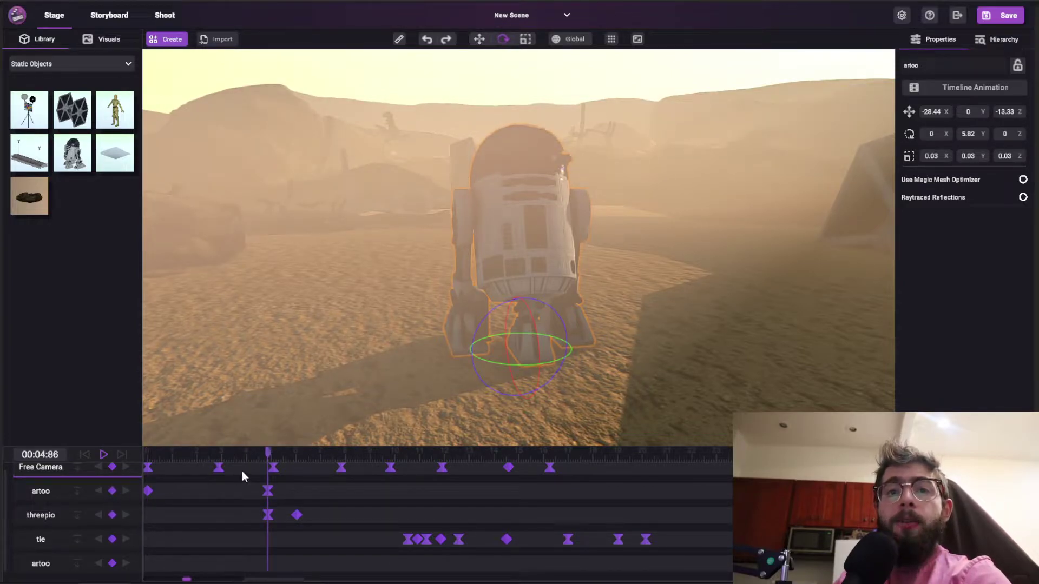
Step: Keyframe the new artoo at 00:00:95 by rotating it around its vertical axis to about 85.81 degrees
drag(268, 454, 41, 466)
mouse_move(212, 455)
mouse_down()
mouse_move(225, 455)
mouse_move(209, 456)
mouse_up()
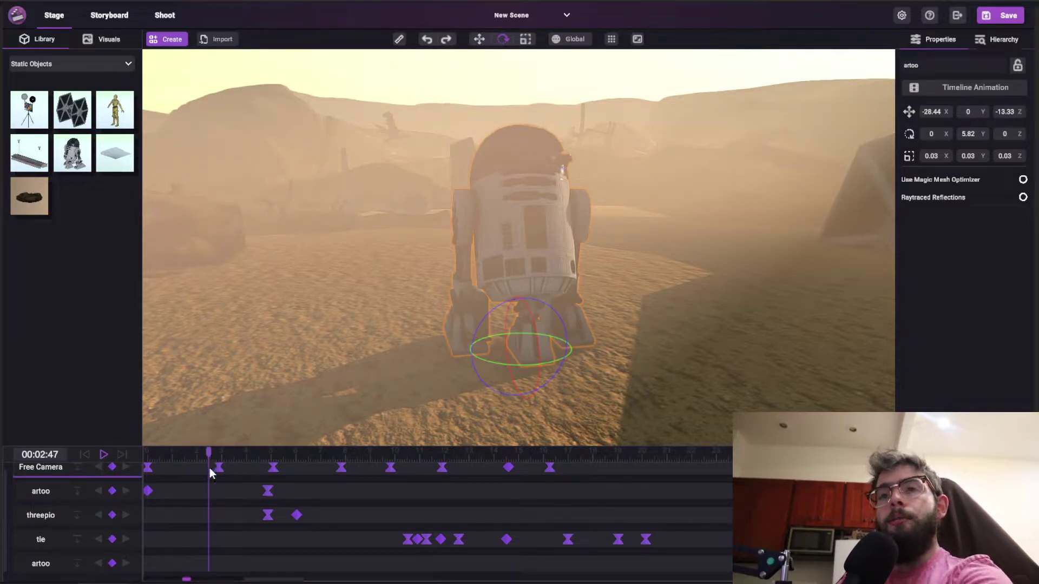
drag(195, 449, 171, 459)
click(60, 566)
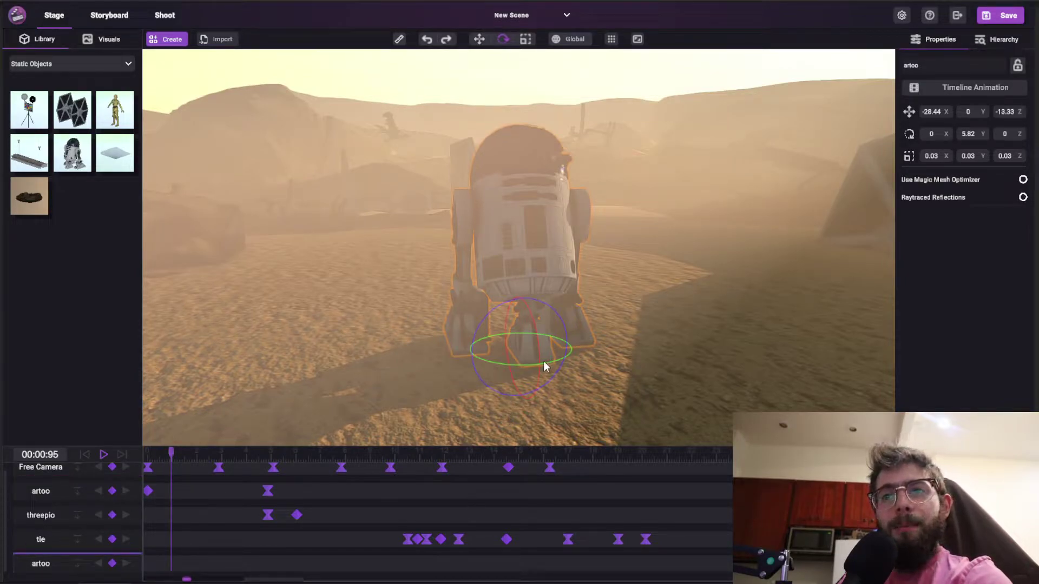
drag(555, 369, 355, 491)
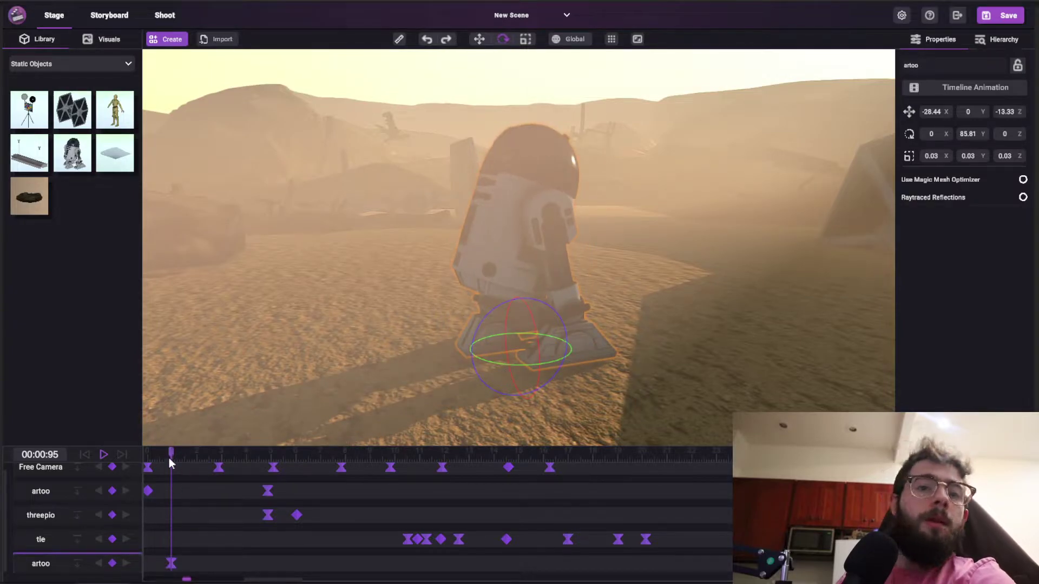
Step: Keyframe the new artoo at 00:03:00 by rotating it around its vertical axis to about 325.79 degrees
drag(170, 453, 447, 477)
drag(550, 362, 274, 452)
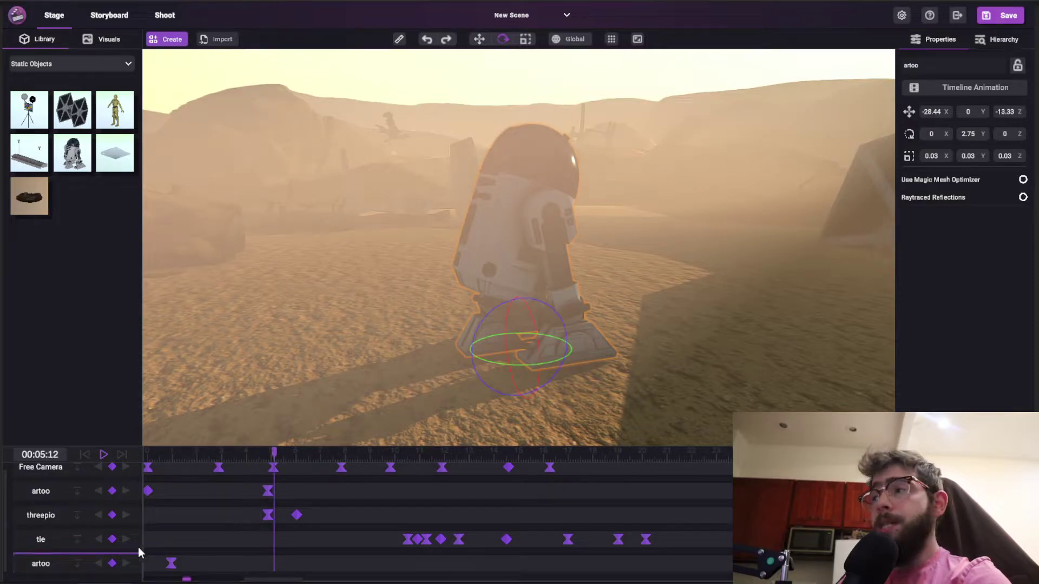
drag(163, 468, 222, 464)
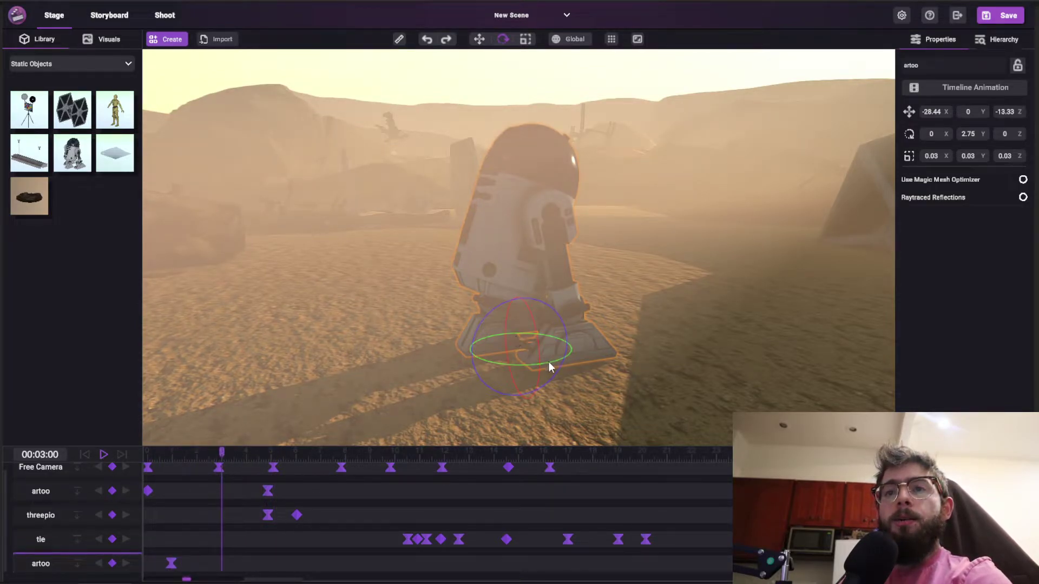
drag(547, 361, 623, 372)
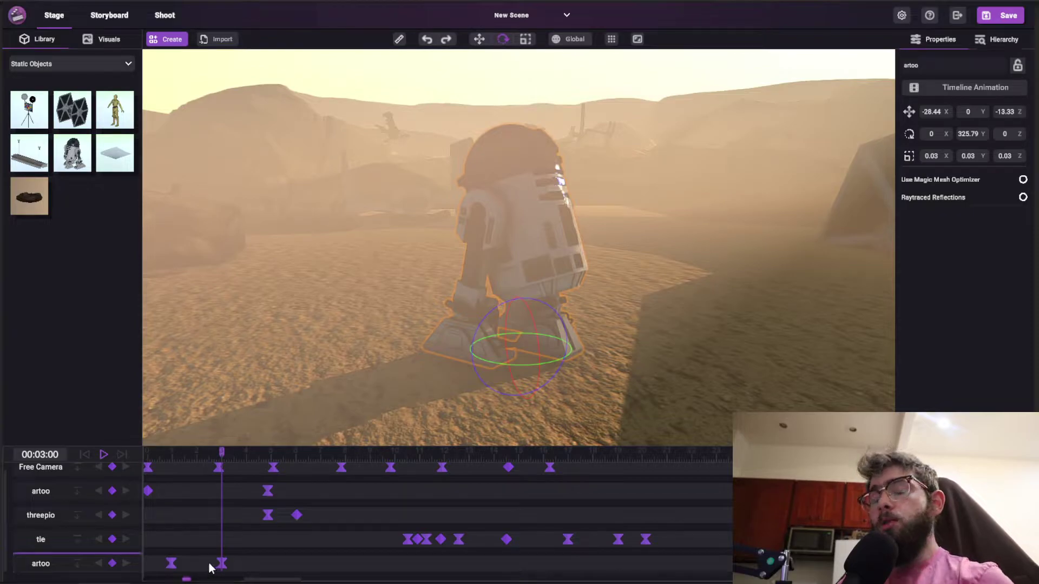
Step: Check the easing options of the new artoo's second keyframe and play its turn from the start of the timeline
drag(224, 456, 159, 485)
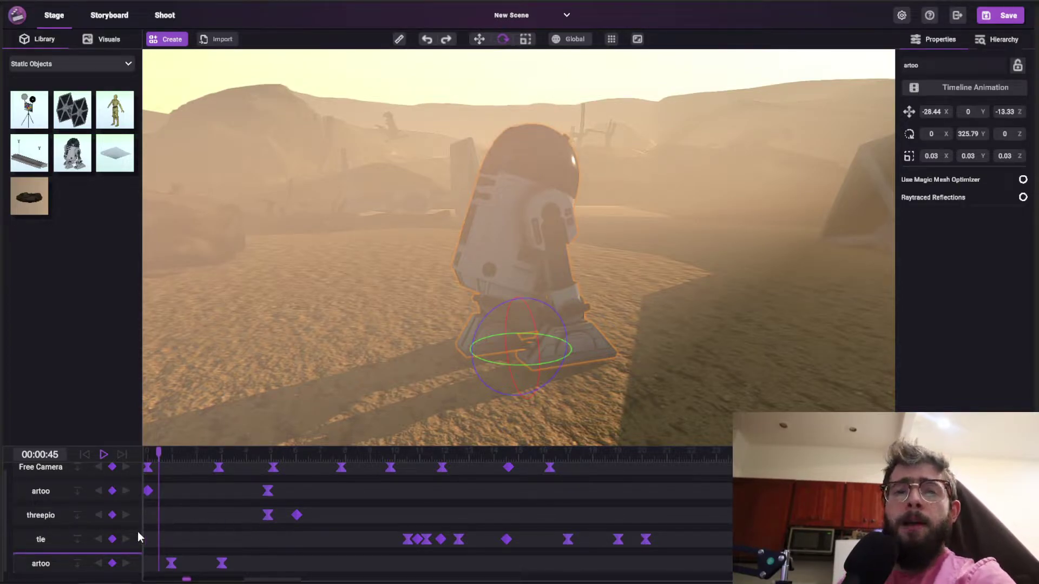
right_click(220, 561)
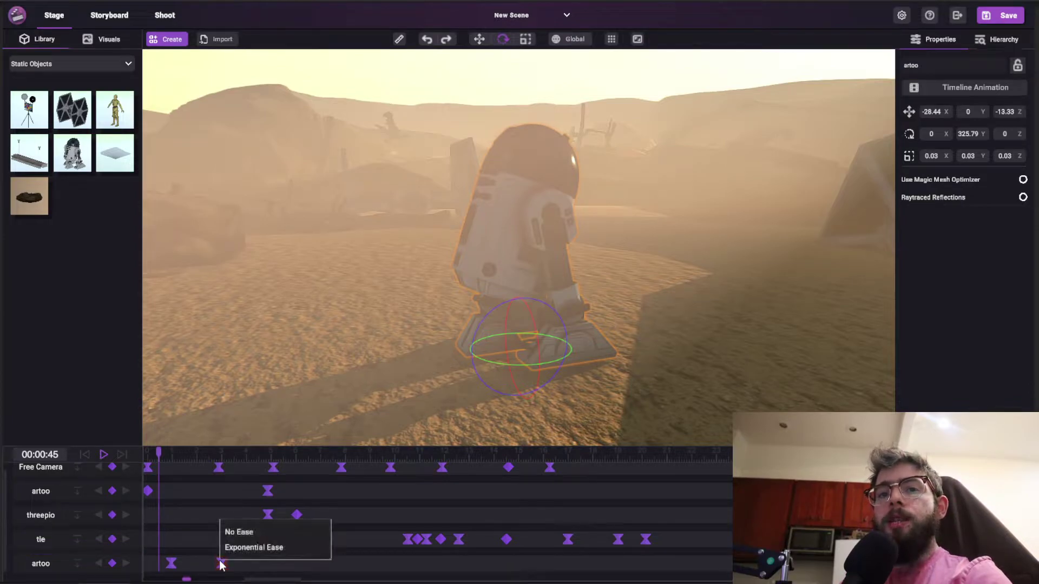
drag(161, 461, 126, 459)
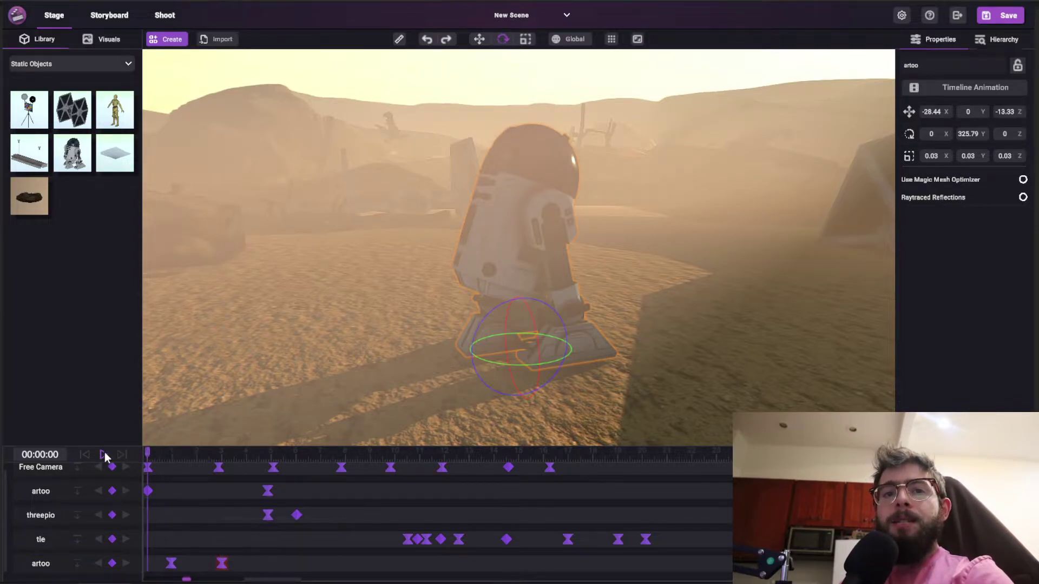
click(103, 455)
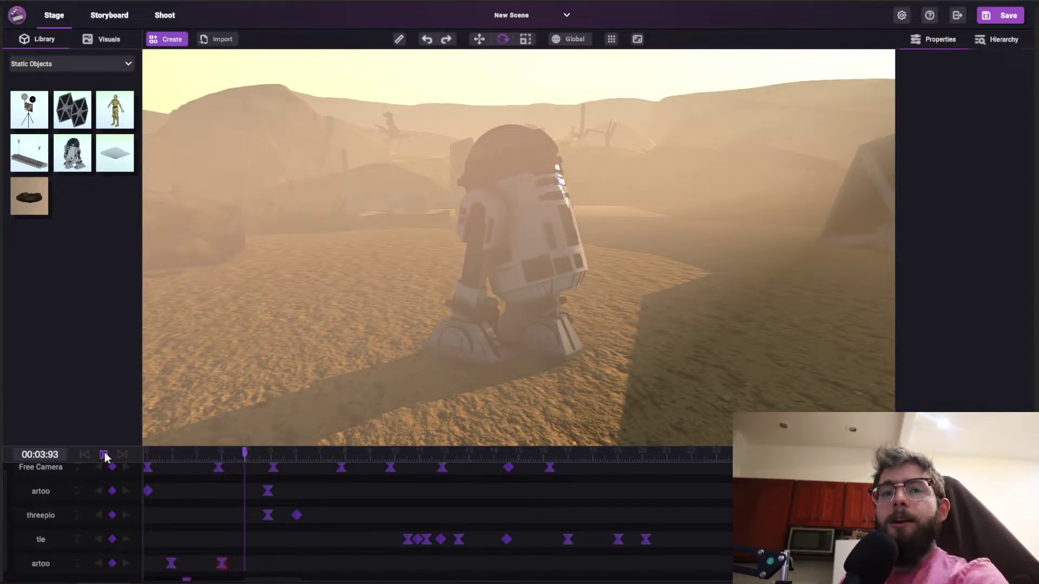
click(104, 456)
Step: Set the new artoo's keyframe at 00:03:00 to No Ease and replay the turn from the start
right_click(222, 564)
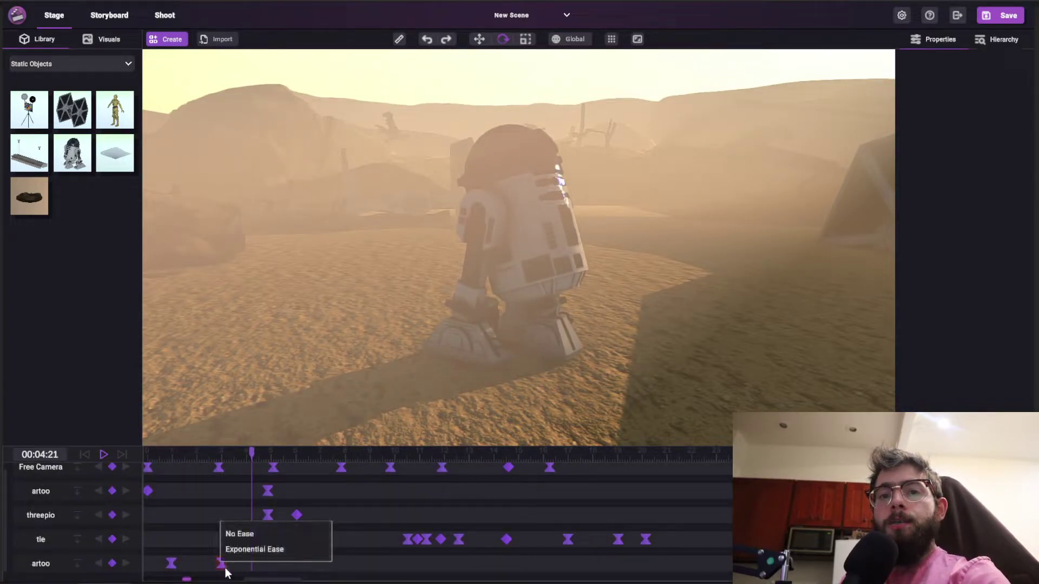
click(236, 535)
drag(252, 468, 116, 472)
click(104, 454)
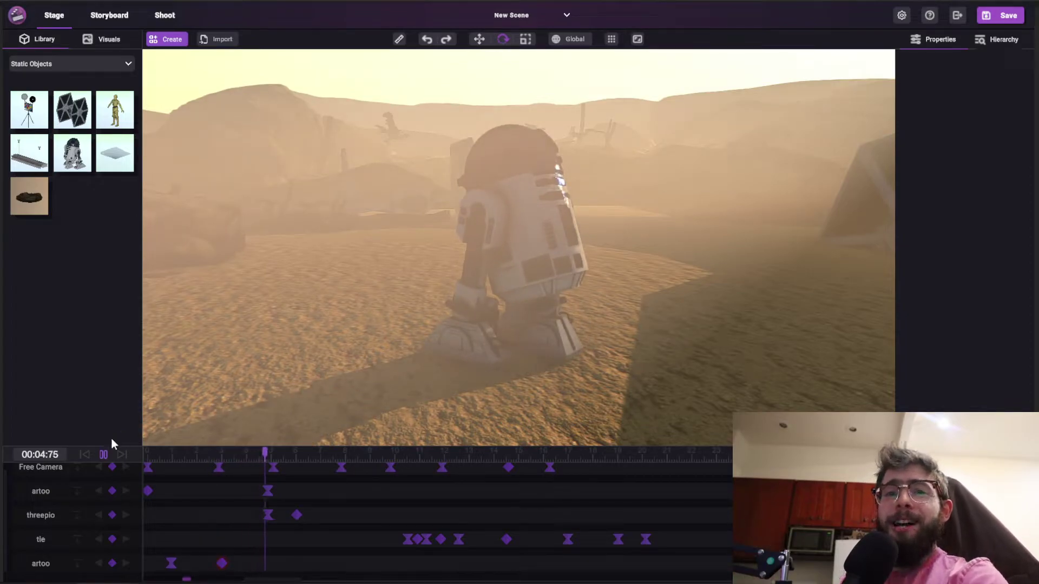
click(104, 457)
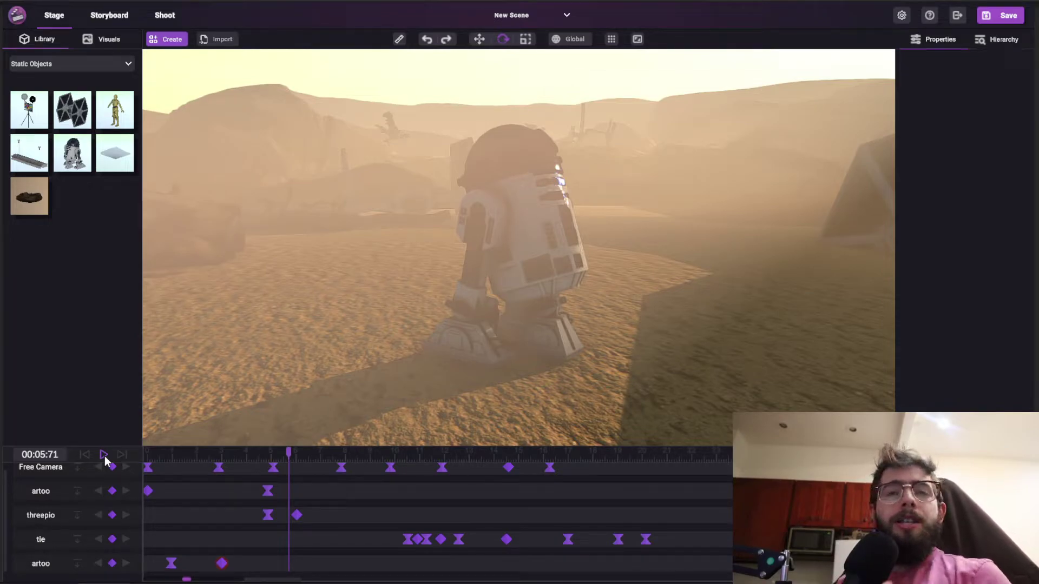
drag(290, 454, 115, 456)
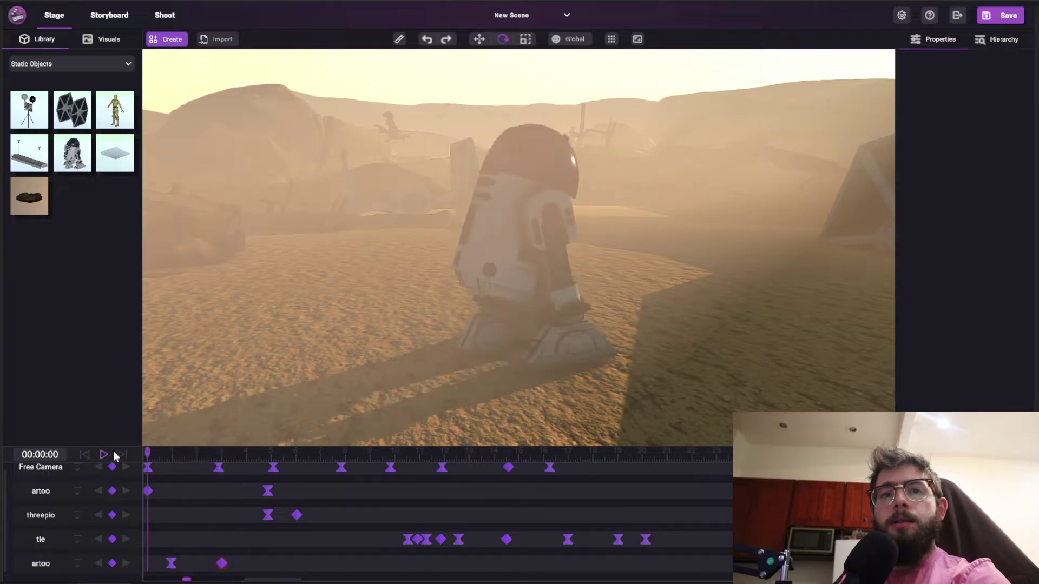
click(104, 456)
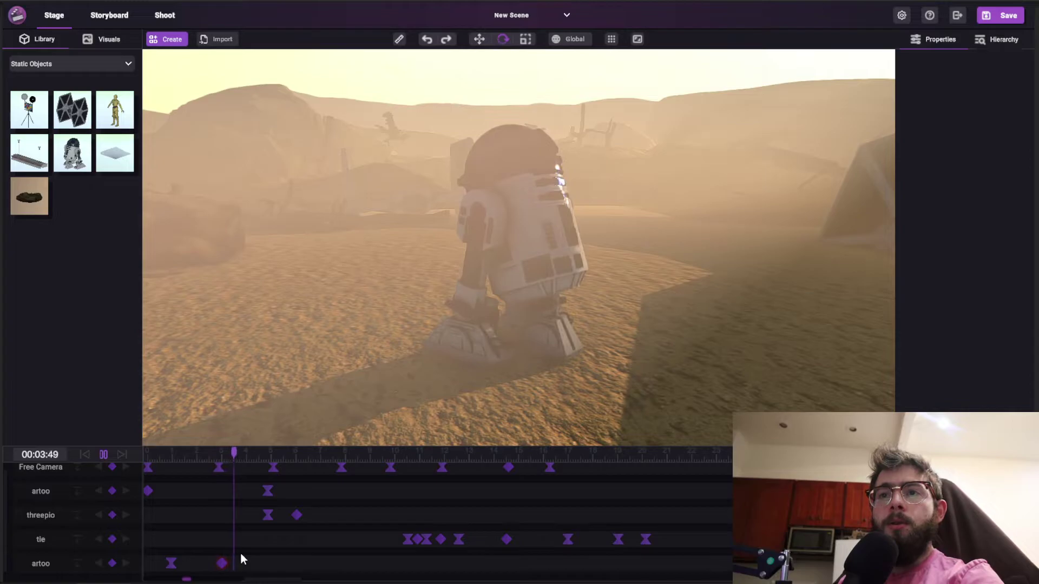
click(104, 455)
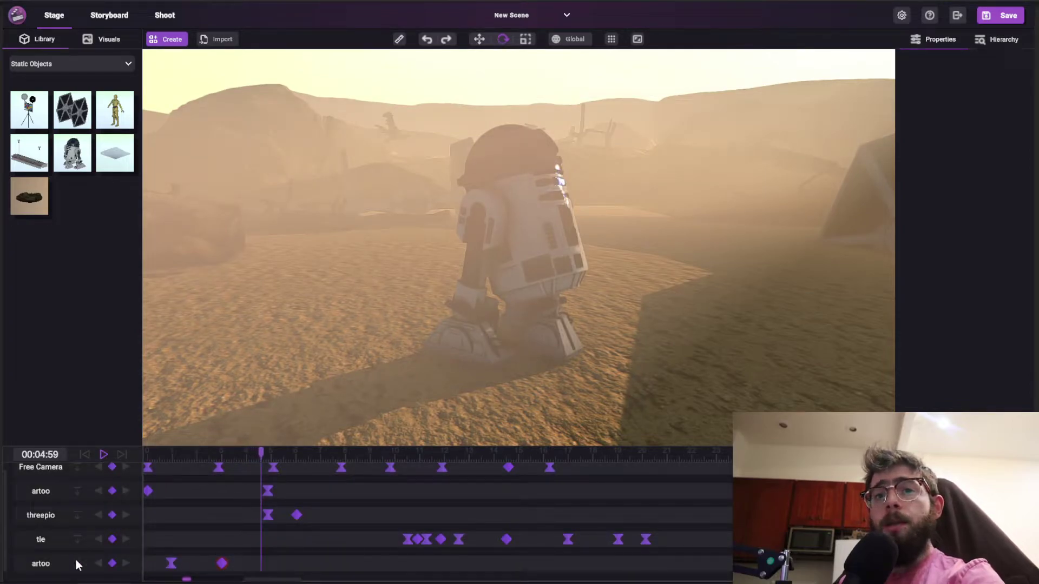
Step: Delete the new artoo's animation track from the timeline and remove the new artoo from the scene
click(50, 560)
key(Delete)
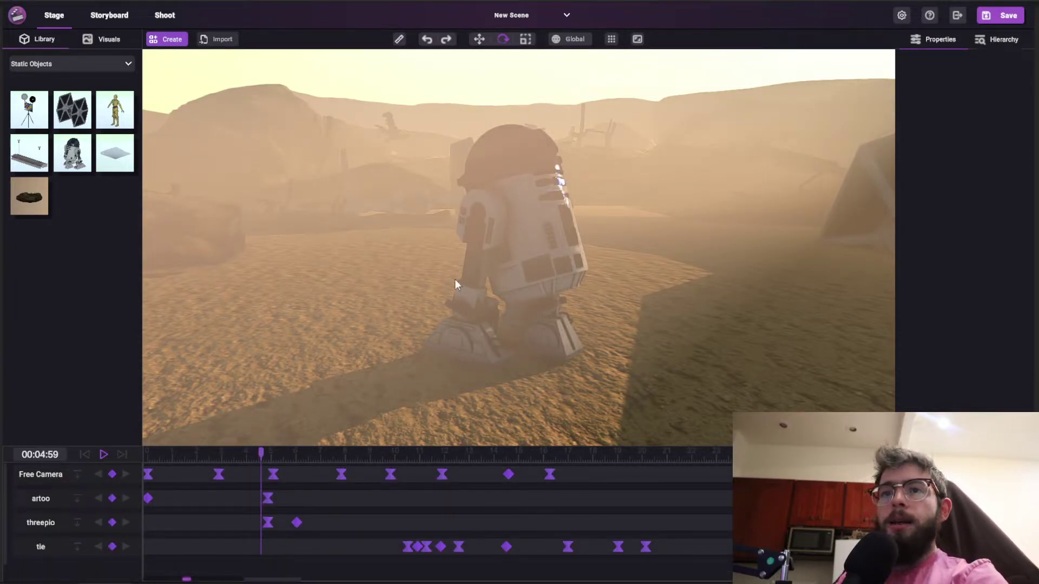
click(476, 266)
key(Delete)
Step: Focus on the original artoo and scrub between 00:00:73 and 00:10:32 to examine how artoo and threepio turn
right_drag(485, 254, 242, 246)
click(995, 40)
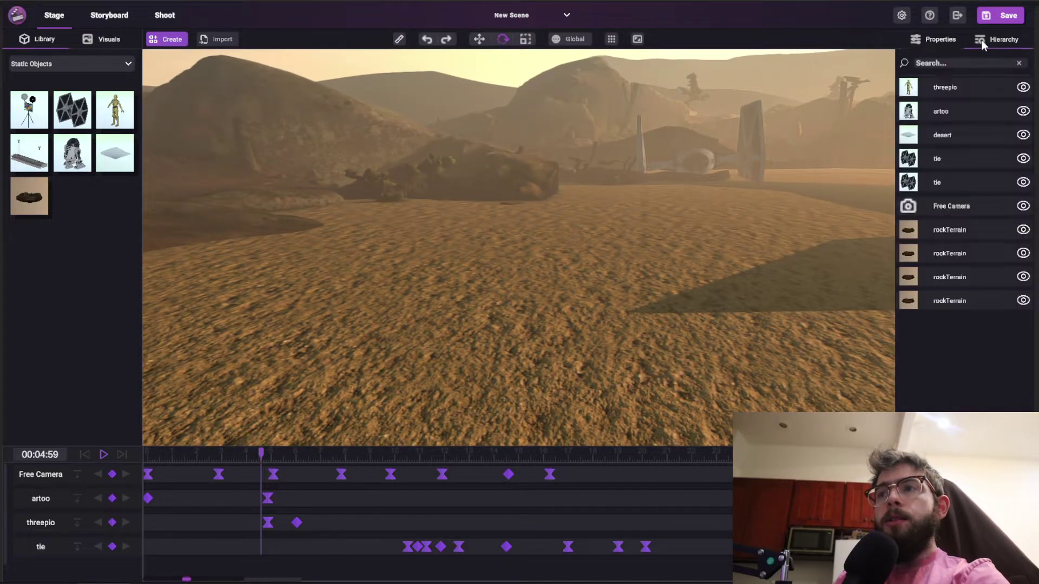
double_click(919, 115)
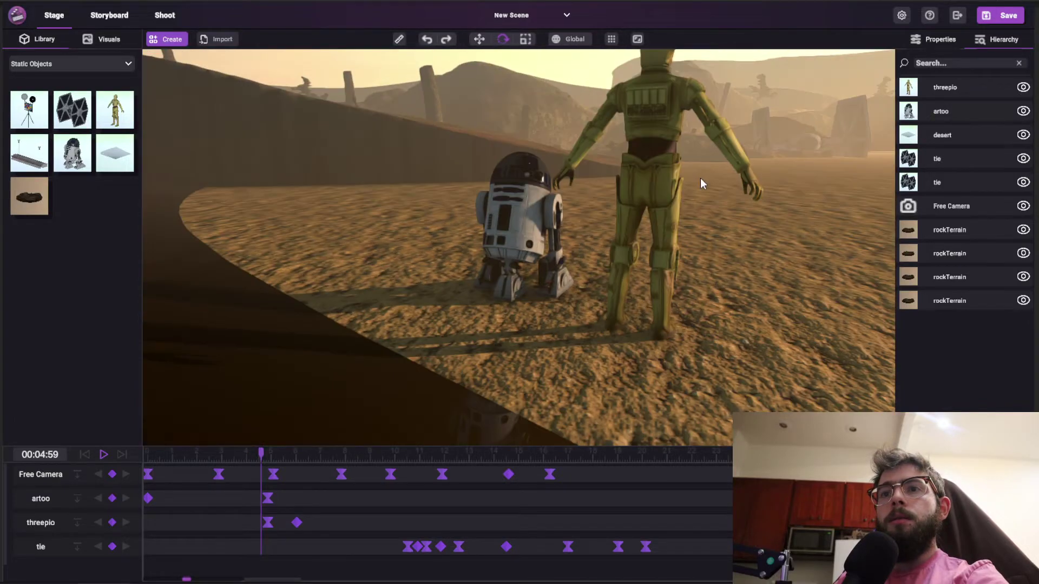
right_drag(700, 177, 647, 209)
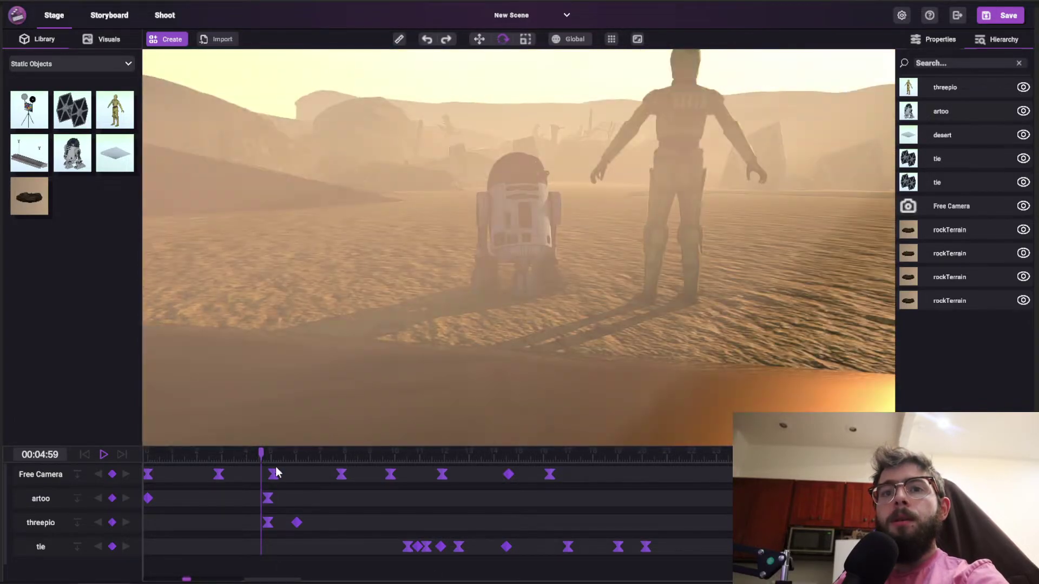
drag(262, 457, 271, 505)
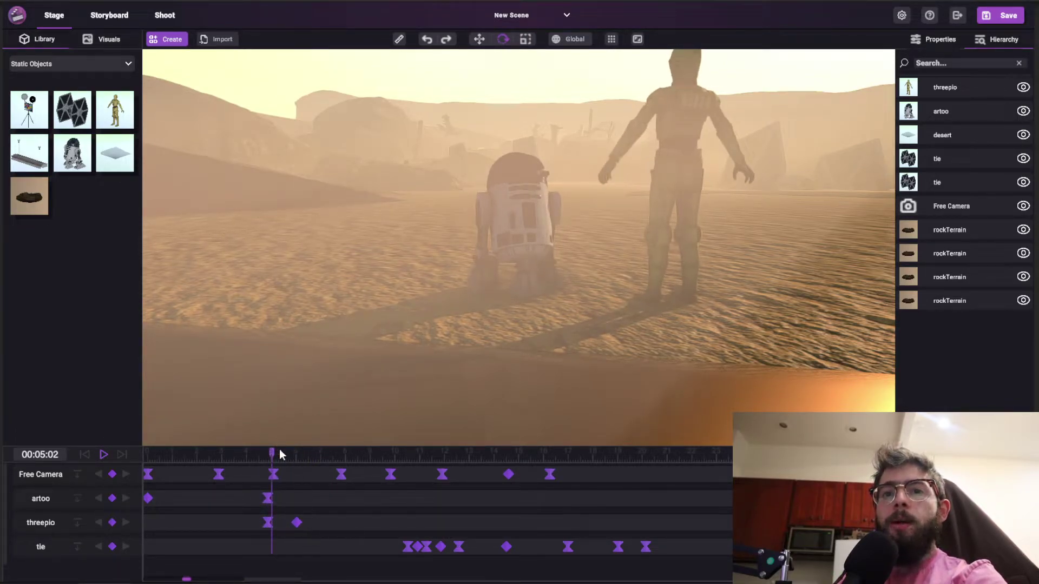
drag(281, 455, 194, 472)
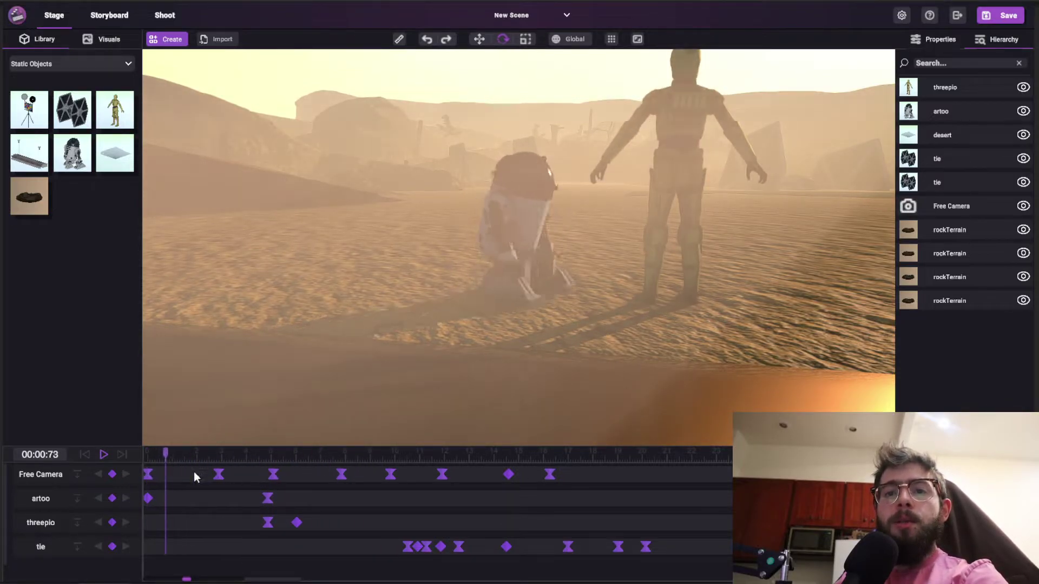
drag(398, 477, 402, 457)
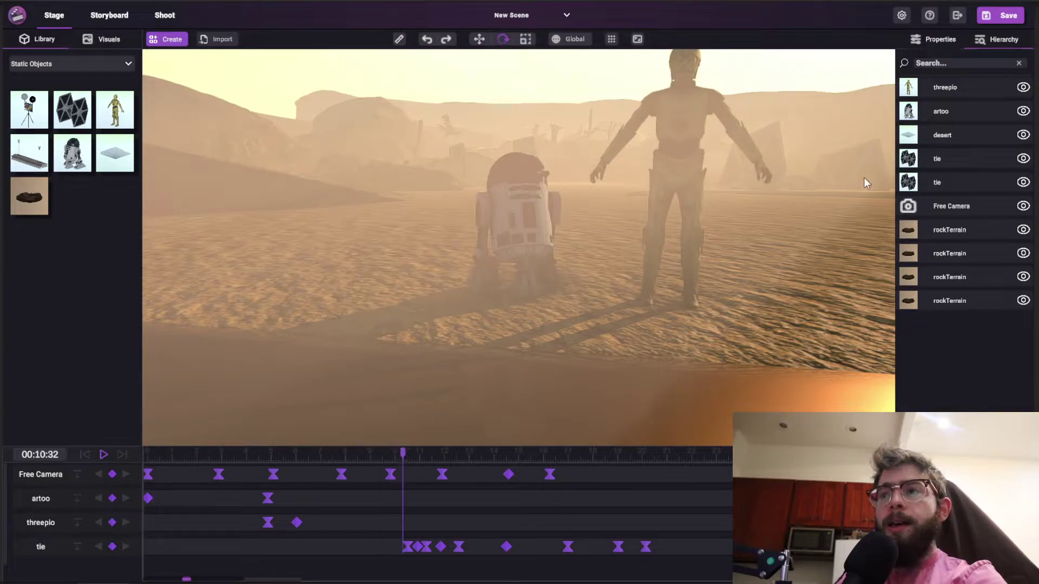
Step: Focus on the animated tie and scrub through its keyframes from 00:11:24 to 00:13:91 to examine its flight path
double_click(974, 157)
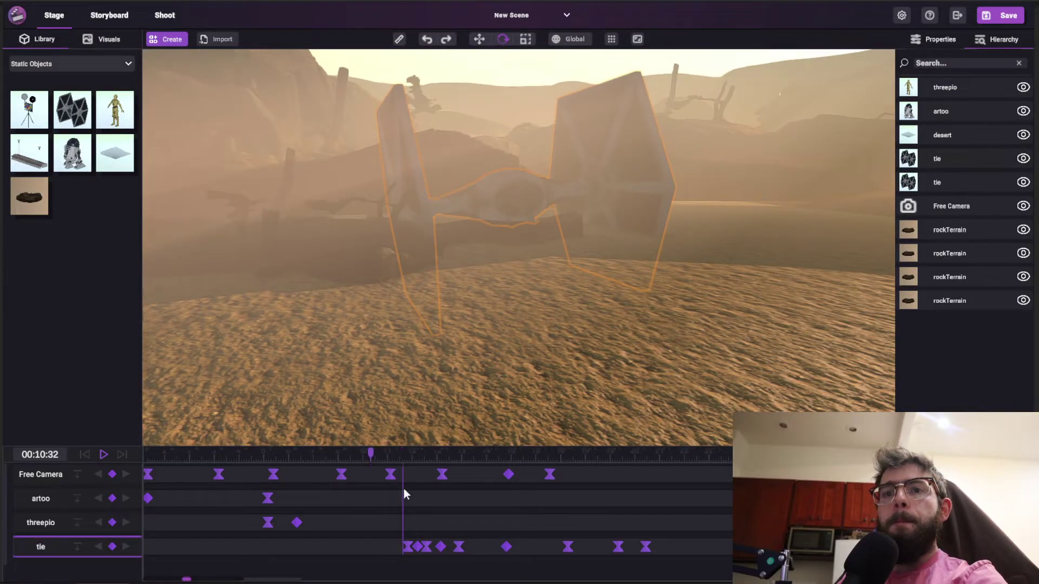
mouse_move(408, 458)
mouse_down()
mouse_move(385, 463)
mouse_move(416, 466)
mouse_up()
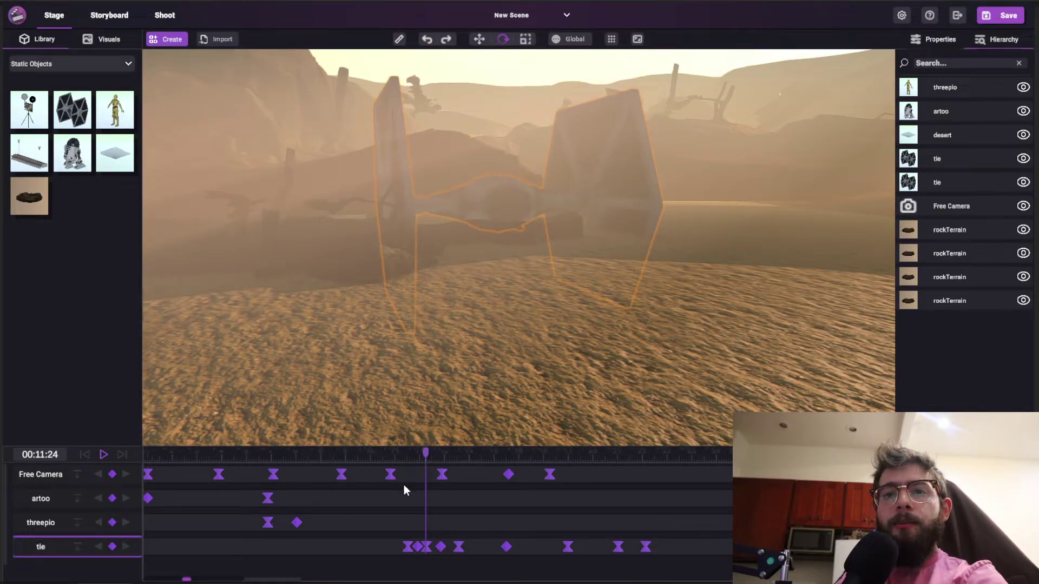
click(407, 548)
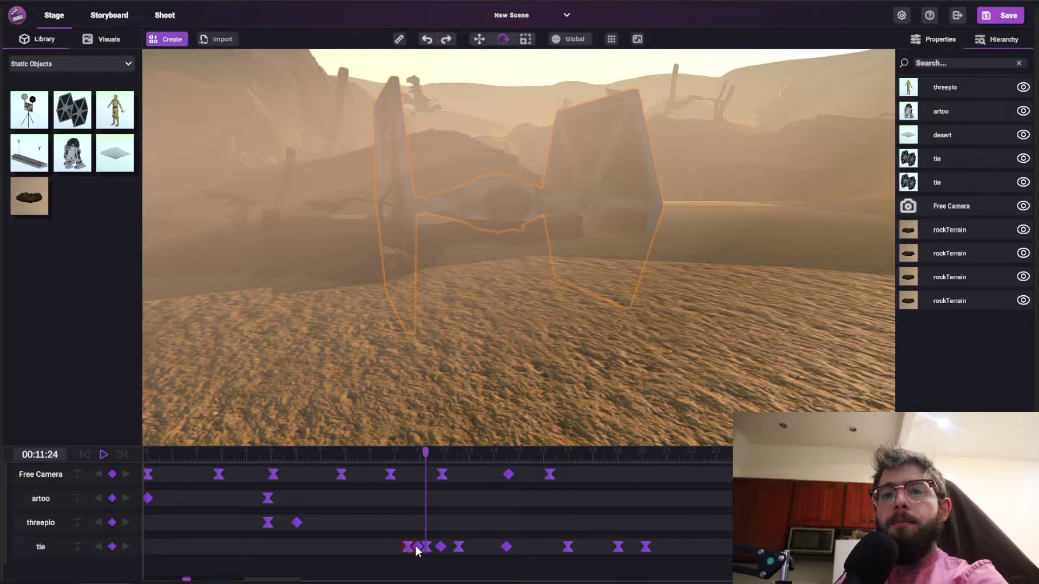
drag(430, 459, 465, 457)
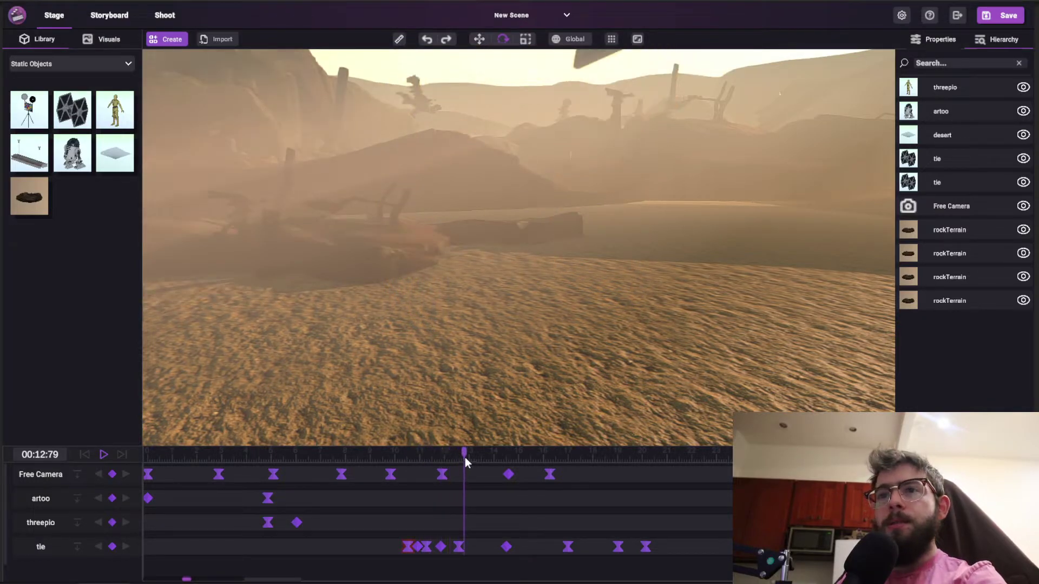
drag(549, 180, 538, 220)
scroll(538, 220, down, 3)
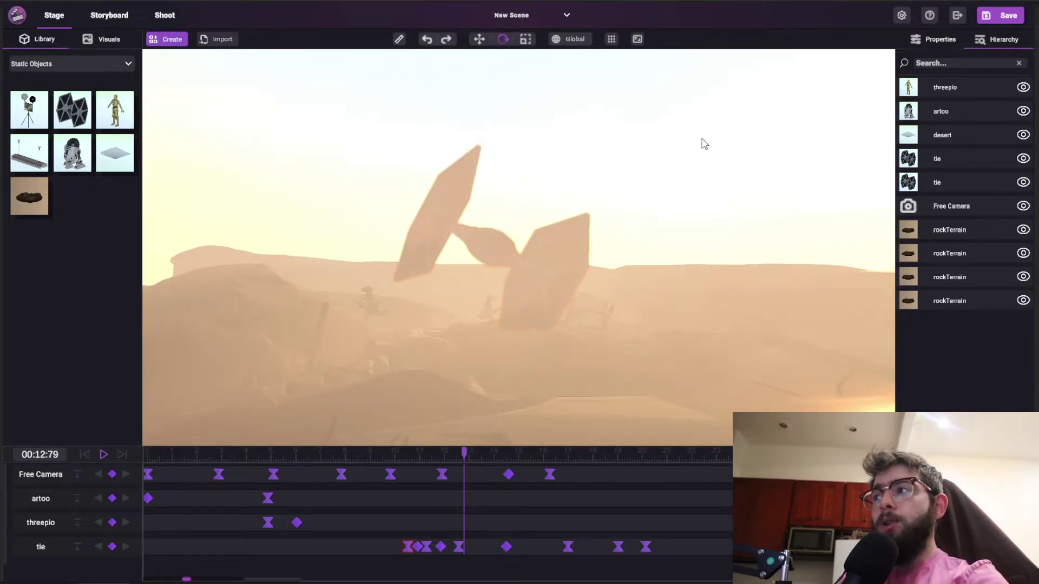
drag(470, 459, 492, 458)
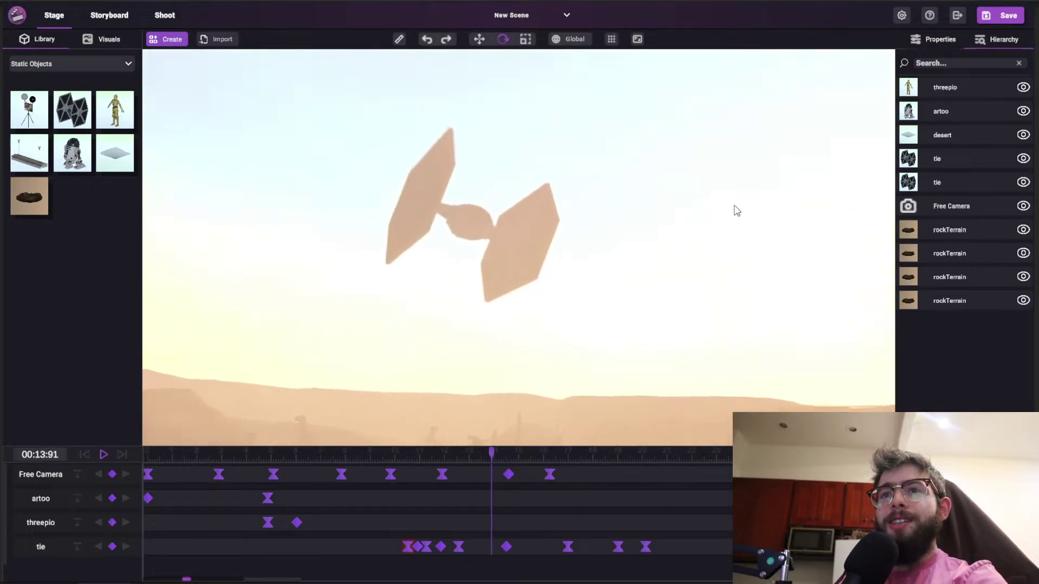
Step: Show the tie's properties and scrub to 00:19:21, 00:13:70 and 00:17:84 to compare its position, rotation and scale
click(933, 41)
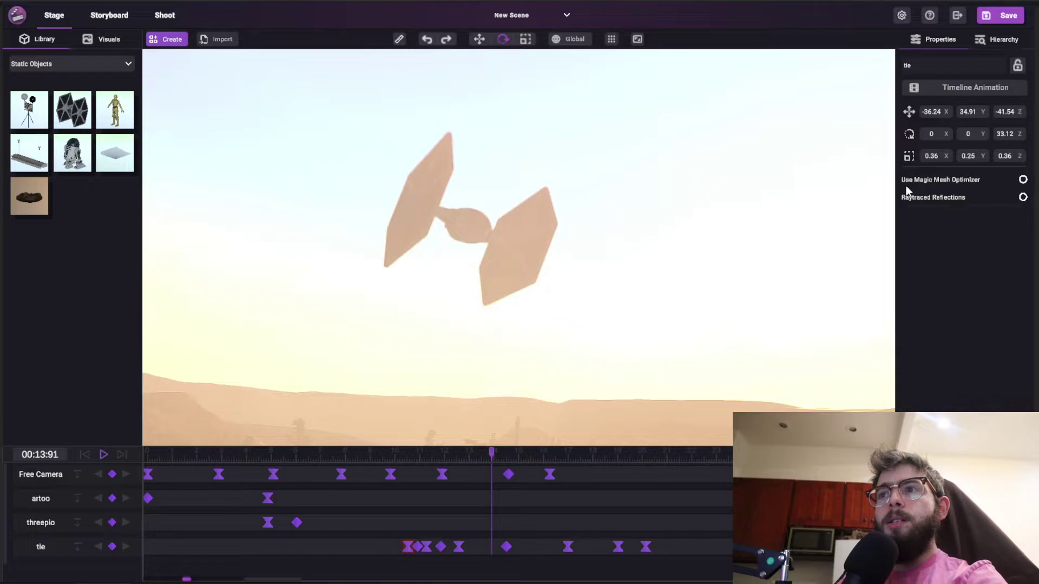
drag(496, 454, 622, 445)
right_drag(622, 429, 617, 164)
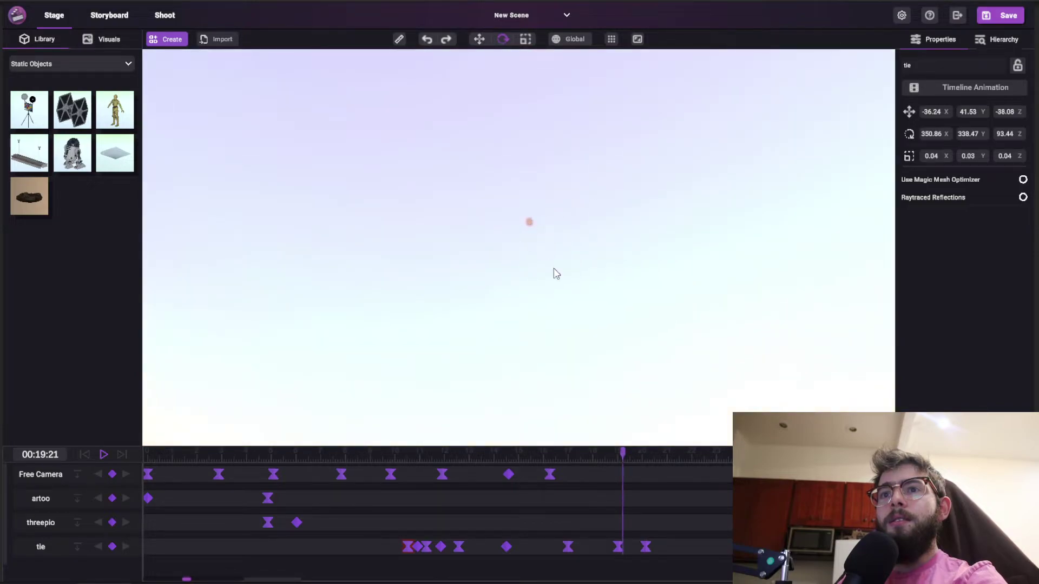
drag(621, 466, 486, 476)
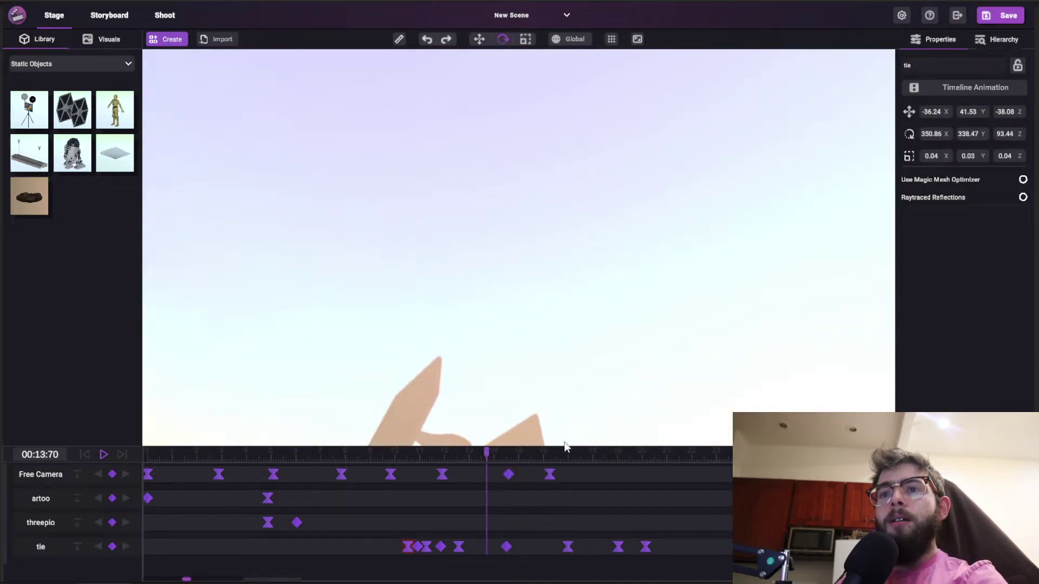
drag(525, 361, 599, 321)
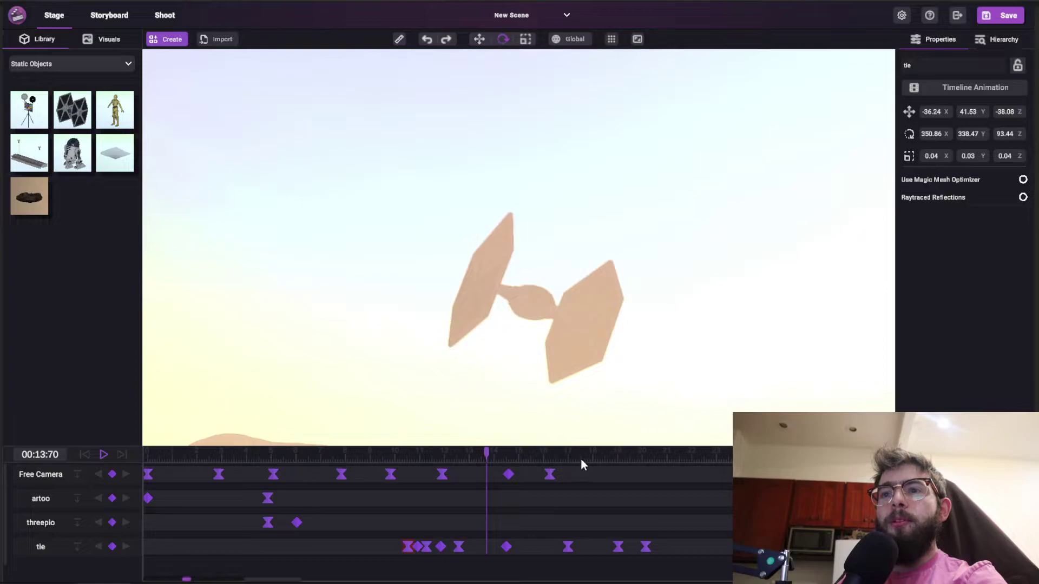
drag(580, 459, 589, 458)
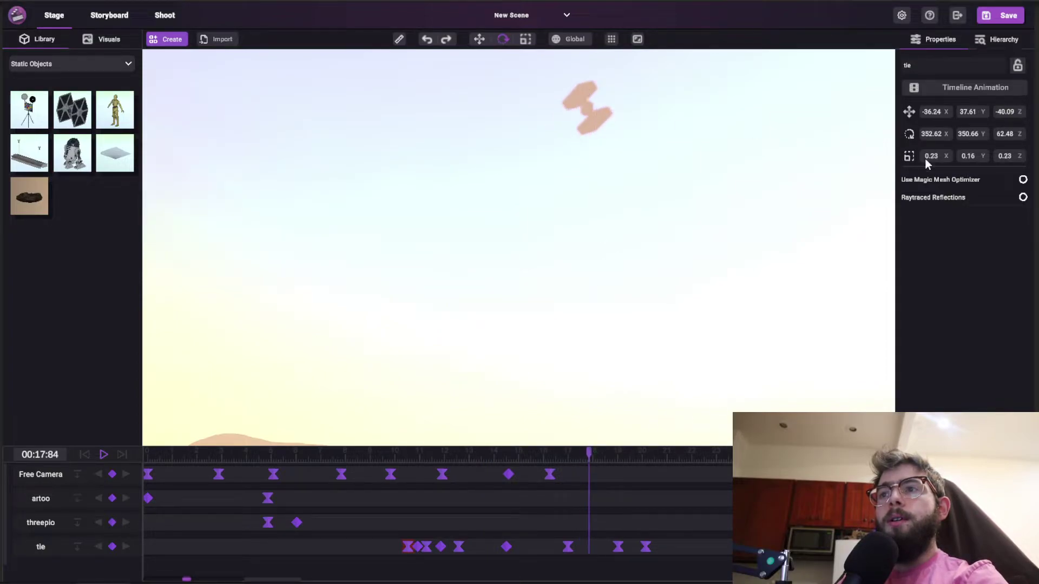
right_drag(702, 245, 656, 308)
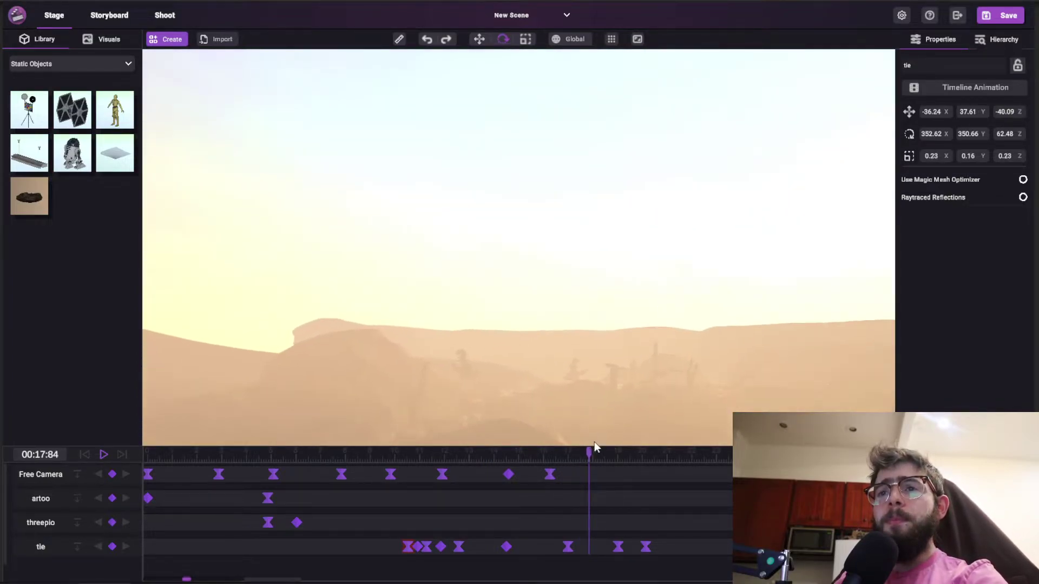
Step: Nudge the fourth and fifth Free Camera keyframes slightly forward in time
drag(588, 453, 383, 487)
right_drag(462, 296, 392, 281)
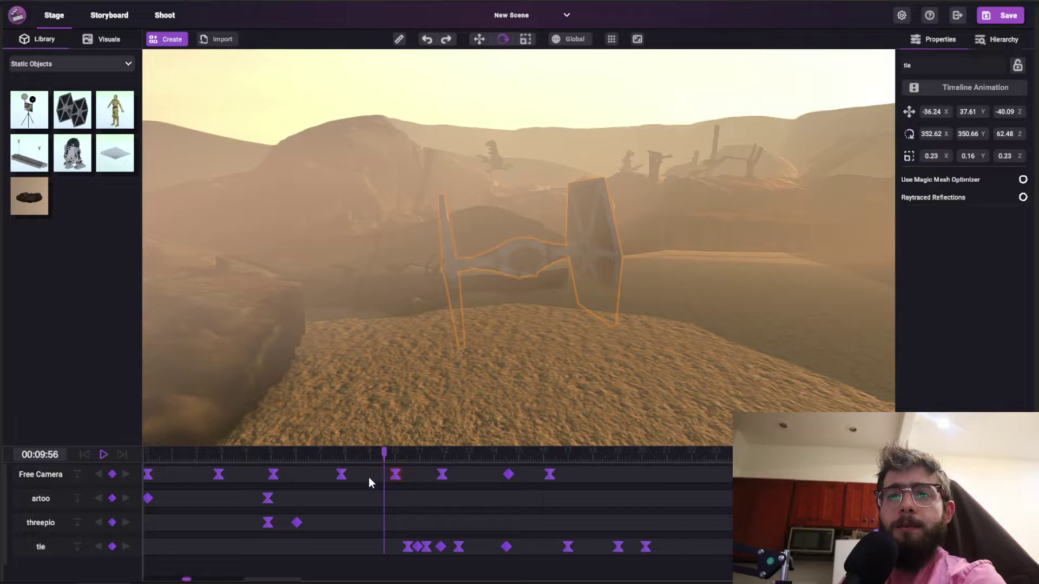
drag(341, 475, 356, 457)
Step: Add a keyframe to the tie's track at 00:24:76 and delete it again
click(718, 455)
drag(717, 455, 760, 454)
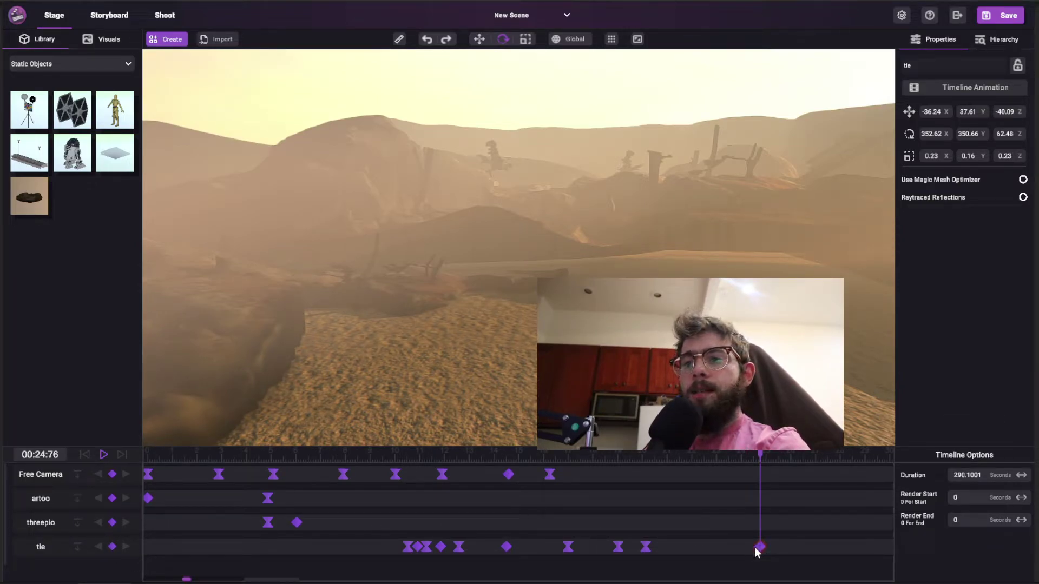
key(Delete)
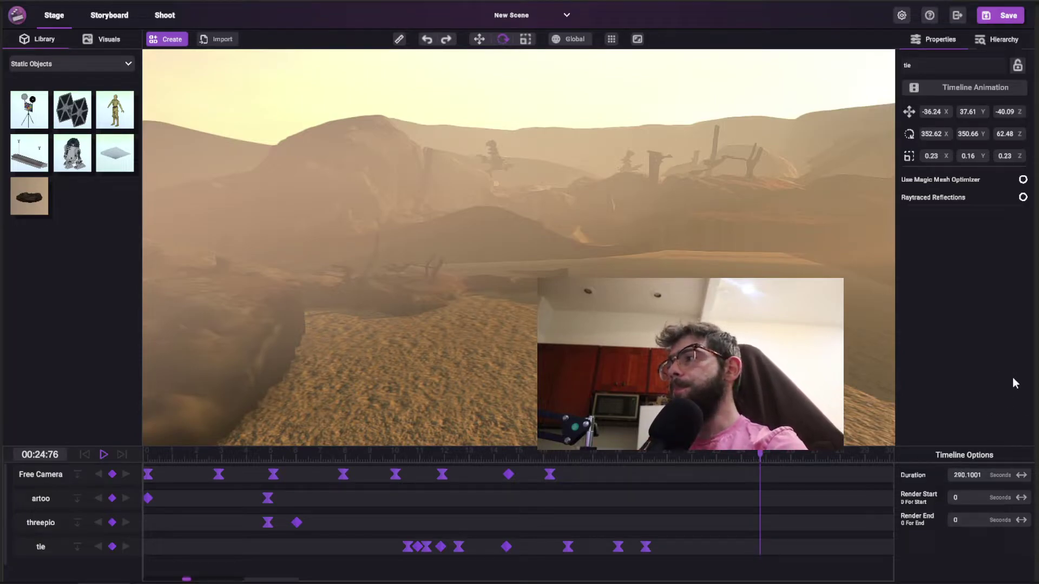
Step: Return the playhead to 00:00:00 and convert the tie's keyframes to a clip track
drag(706, 457, 145, 459)
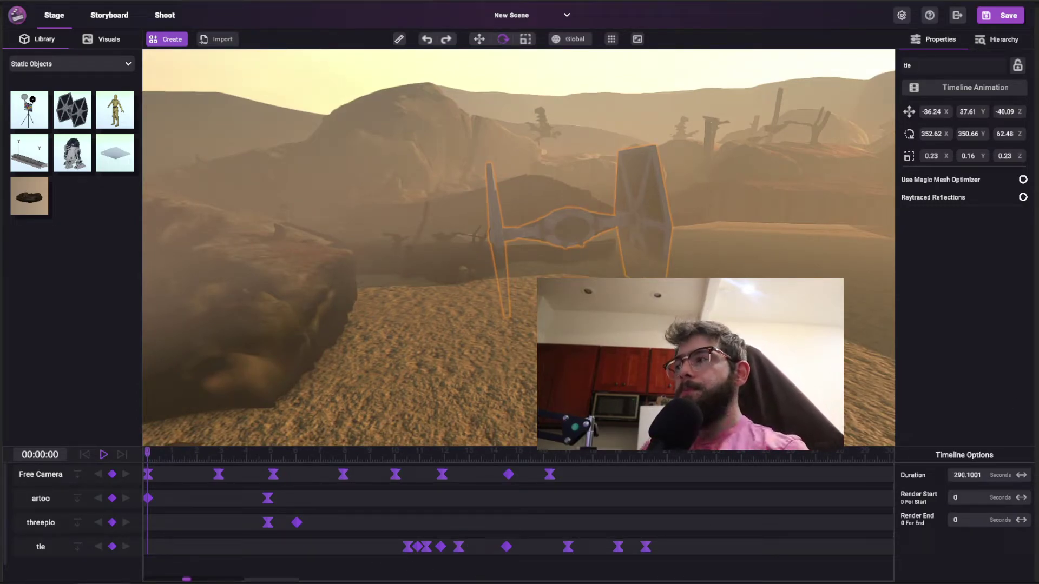
right_drag(844, 313, 801, 308)
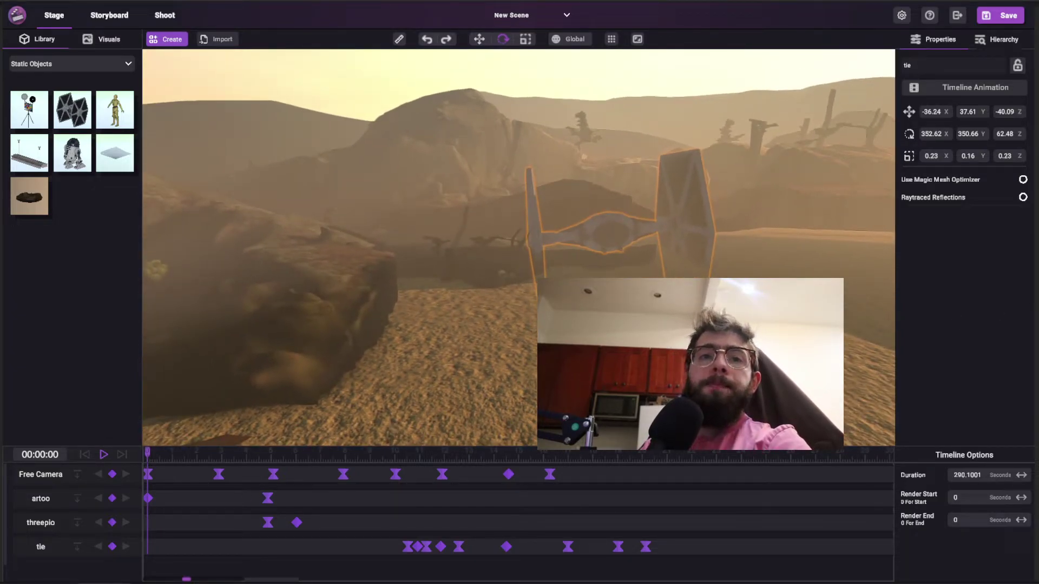
click(51, 548)
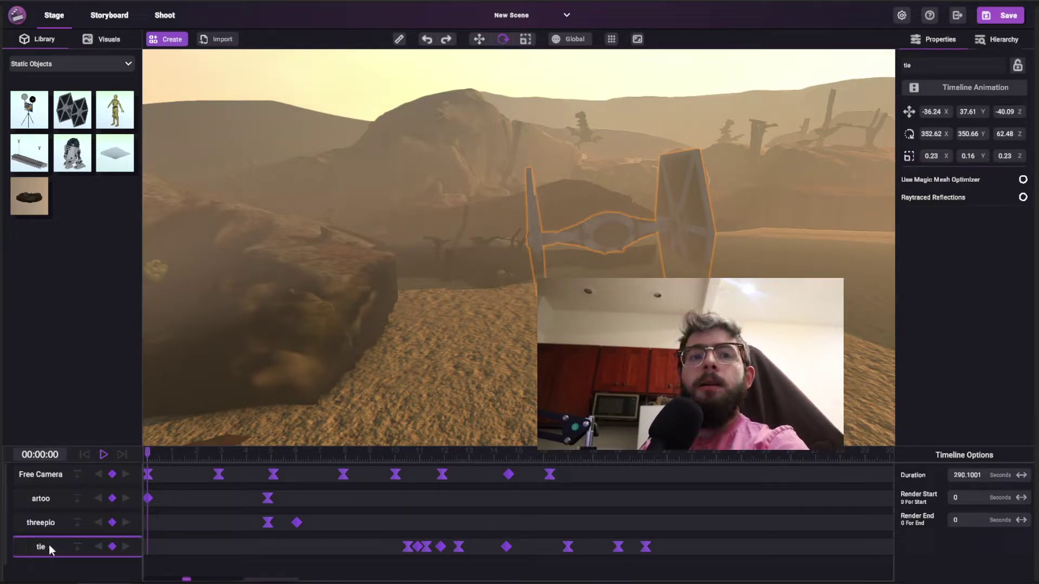
right_click(70, 546)
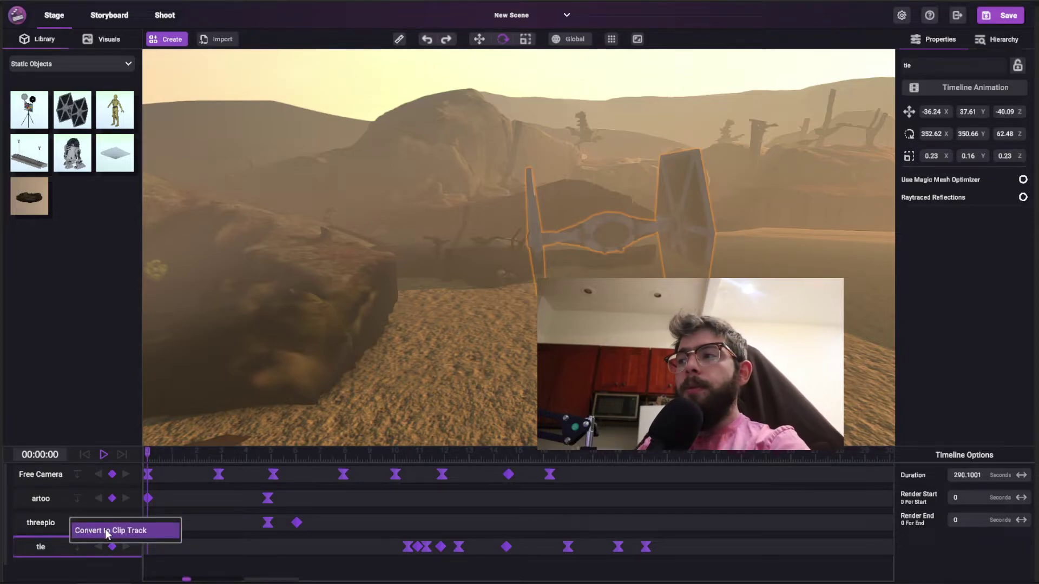
click(106, 533)
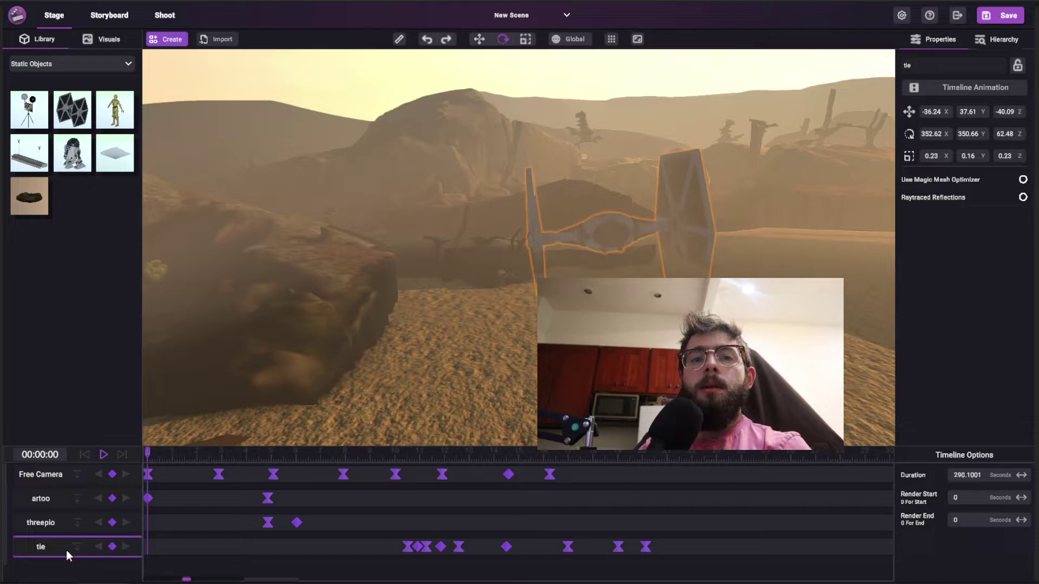
right_click(88, 550)
click(121, 535)
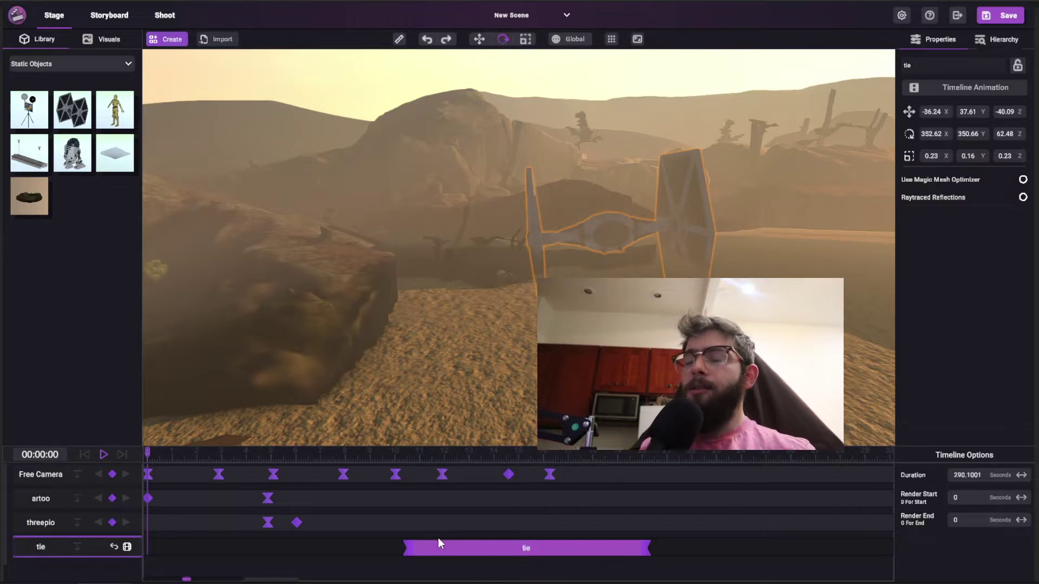
Step: Move the tie clip to the start of the timeline and play back its retimed motion
drag(469, 551, 115, 580)
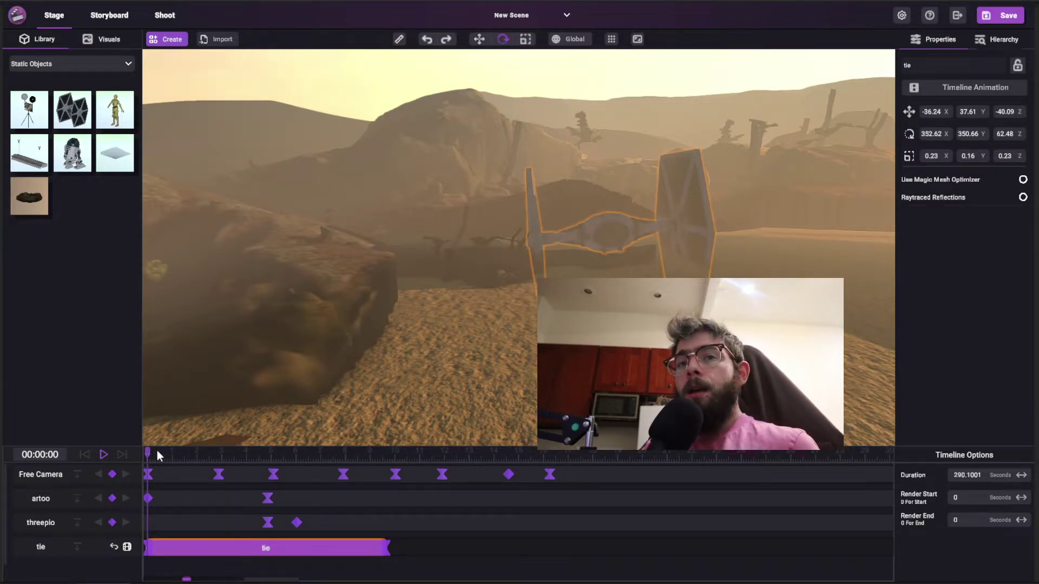
drag(158, 452, 356, 457)
click(171, 475)
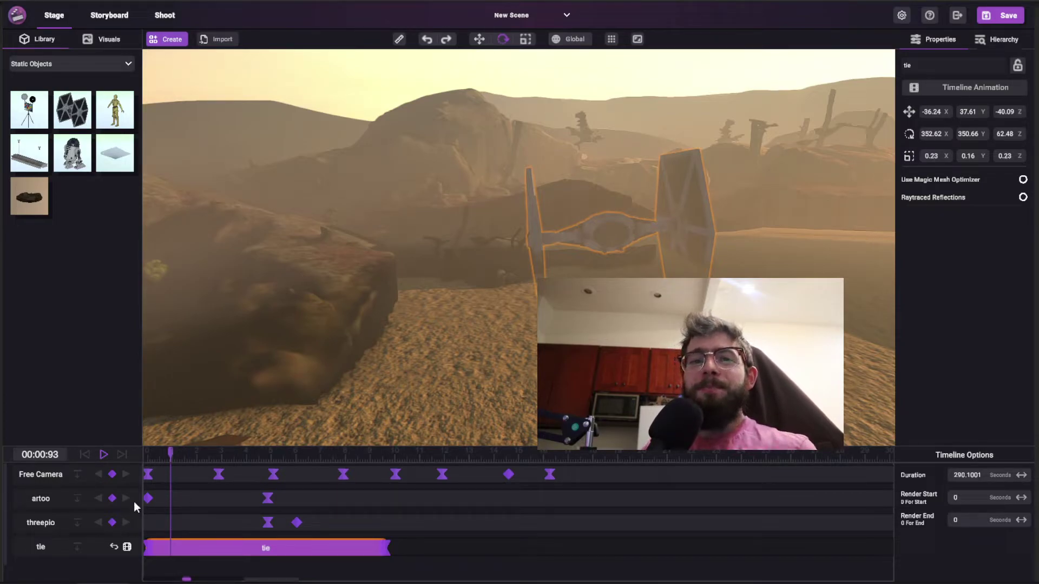
click(104, 454)
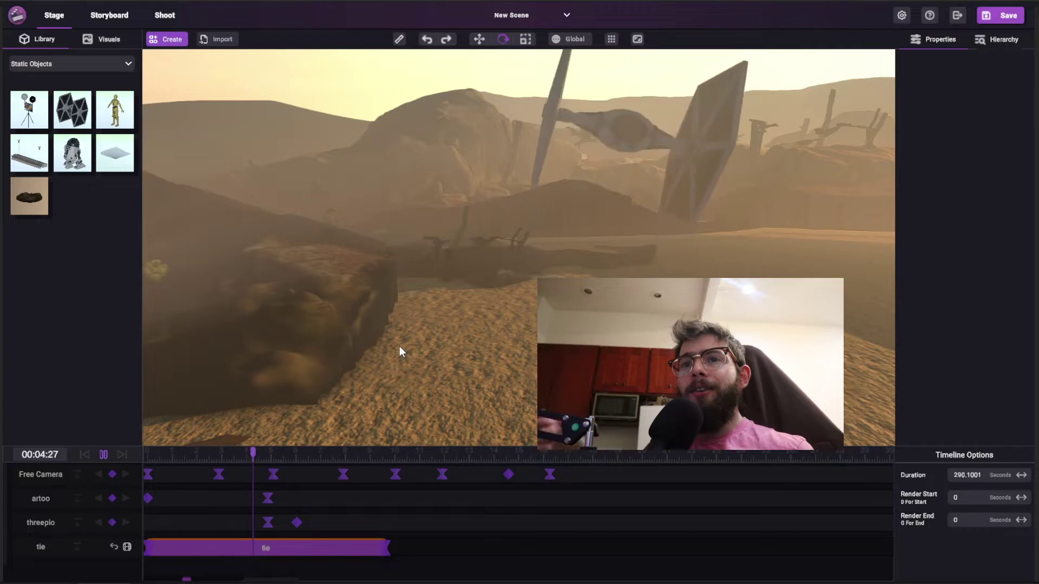
click(103, 456)
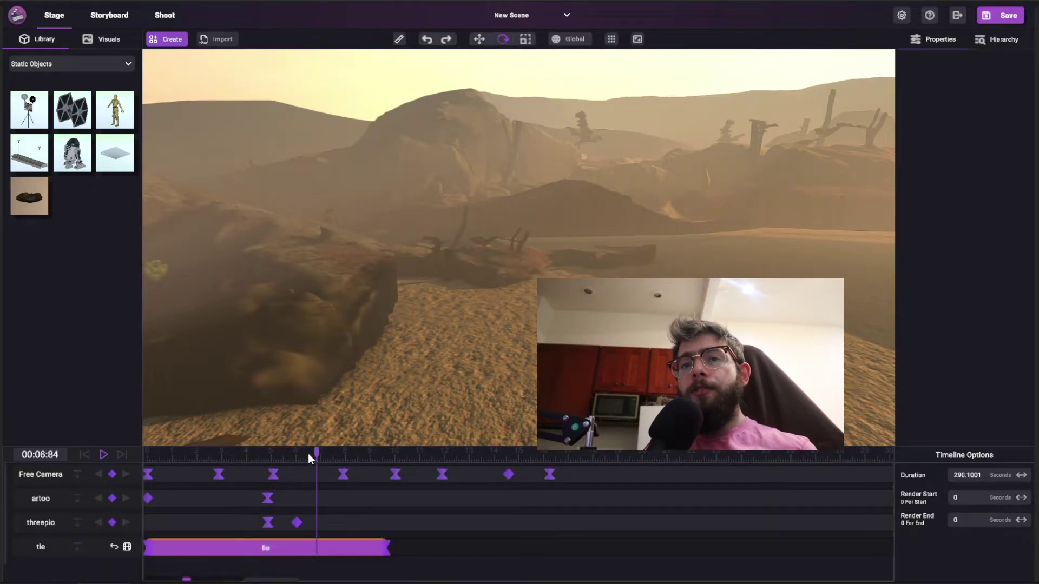
drag(308, 457, 305, 458)
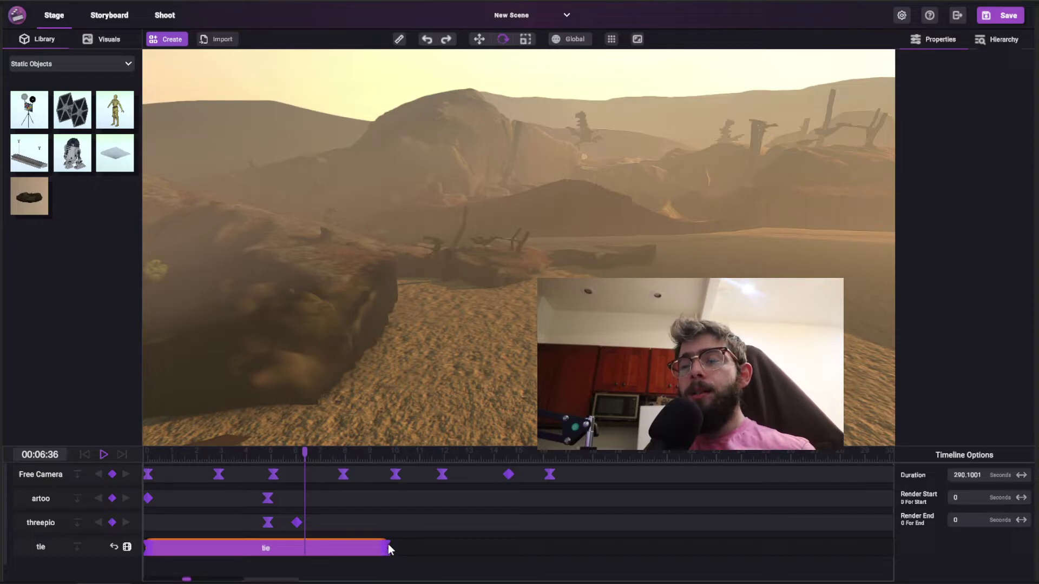
Step: Stretch the tie clip to about 12 seconds from the timeline's start and convert it back to keyframes
drag(394, 551, 450, 549)
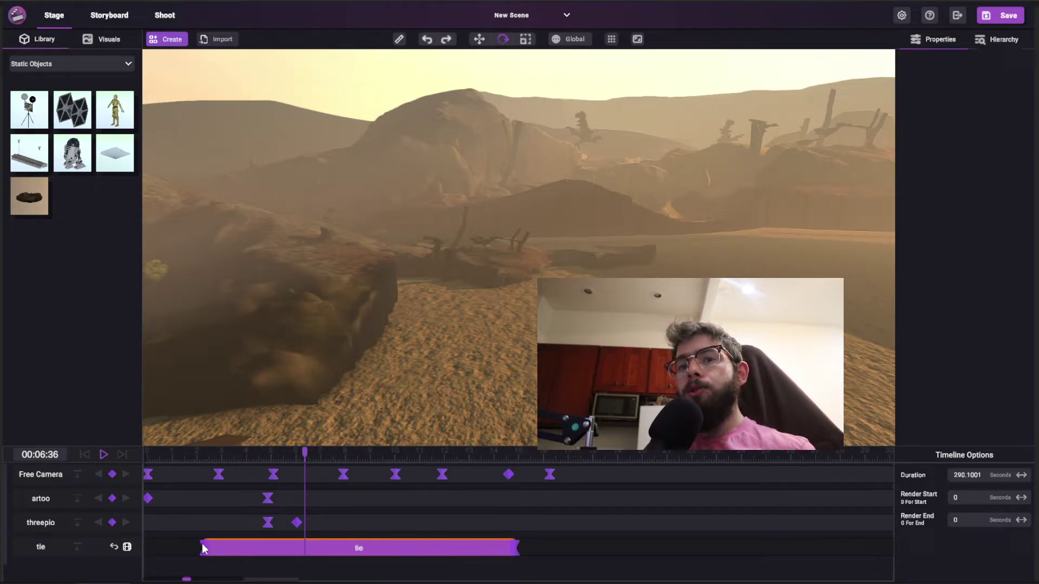
mouse_move(203, 545)
mouse_down()
mouse_move(267, 545)
mouse_move(217, 545)
mouse_up()
drag(306, 545, 191, 542)
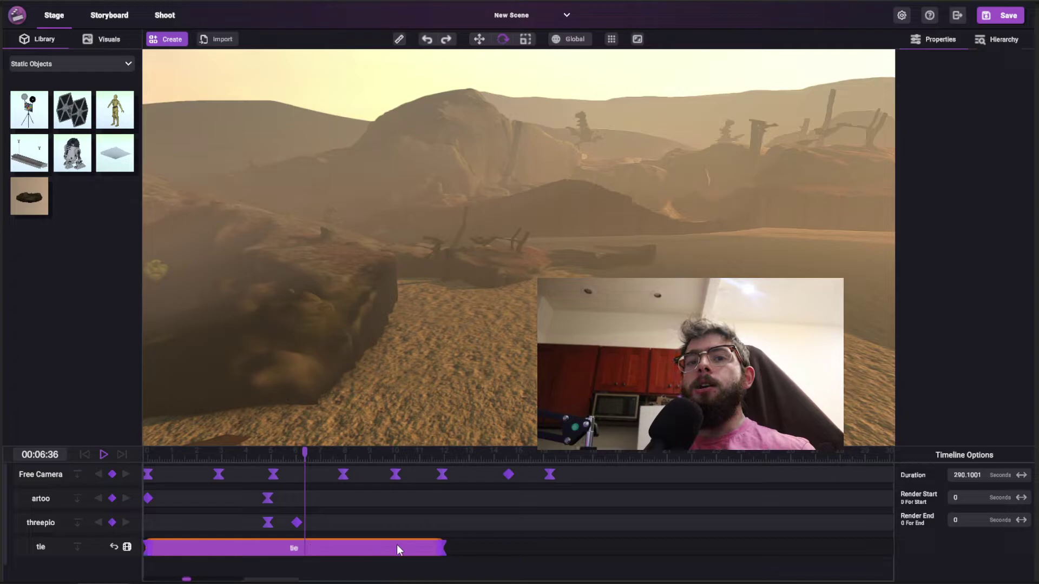
drag(446, 548, 433, 548)
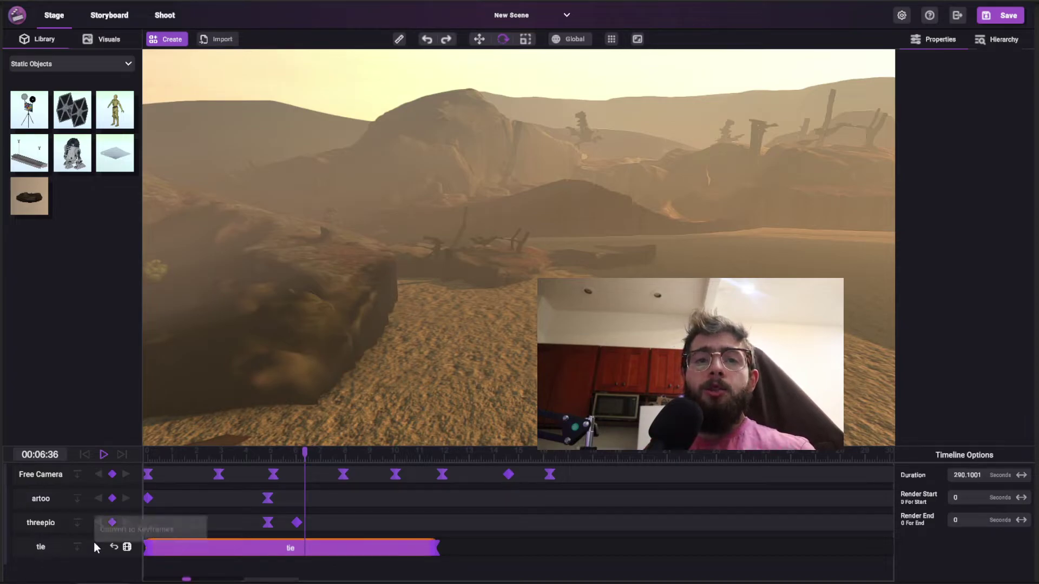
click(127, 547)
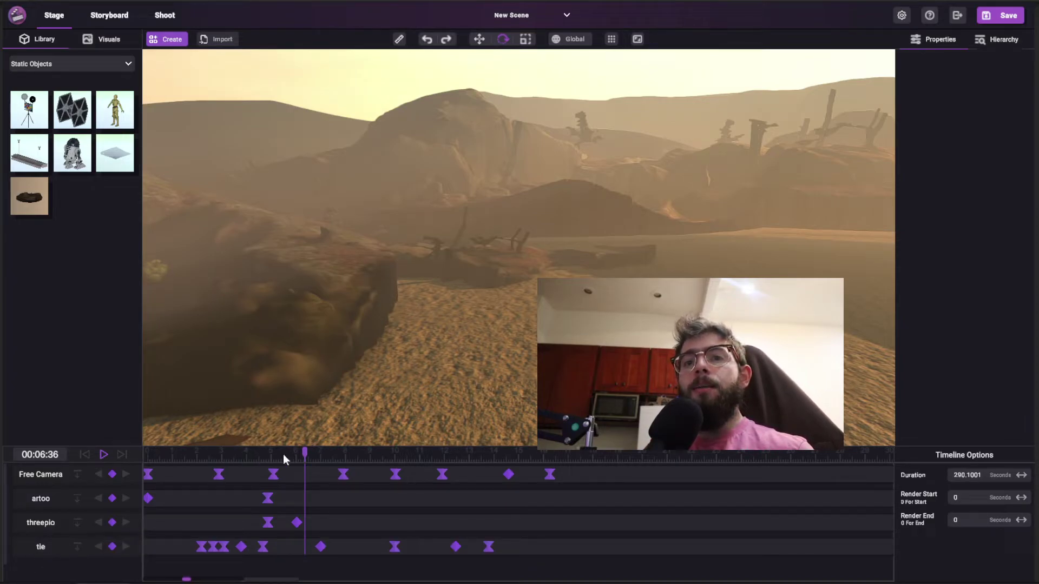
Step: Return the playhead to 00:00:00 and place a new Free Camera on the sand near the tie fighter
drag(286, 458, 126, 443)
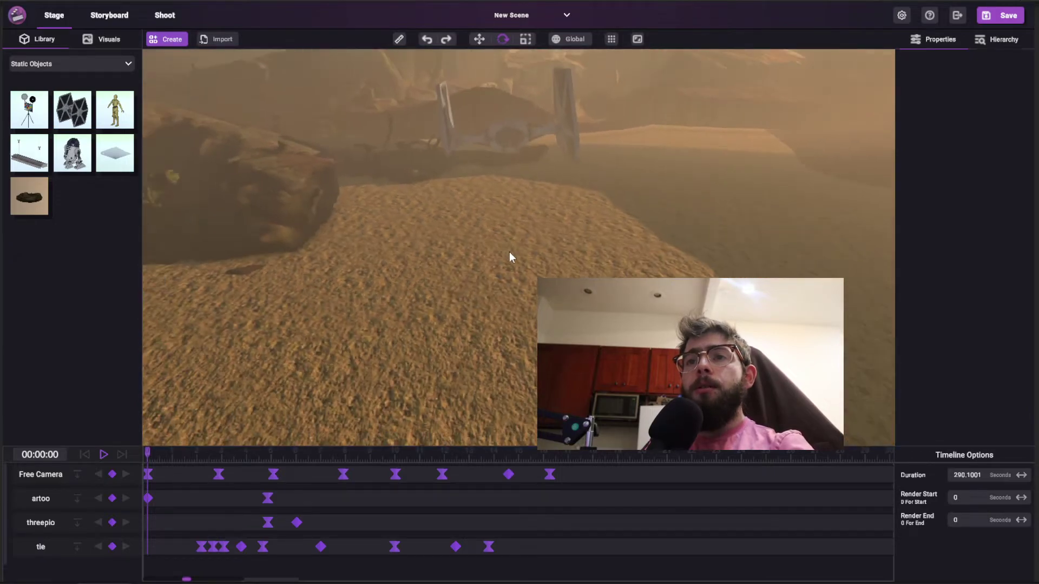
click(168, 41)
mouse_move(162, 78)
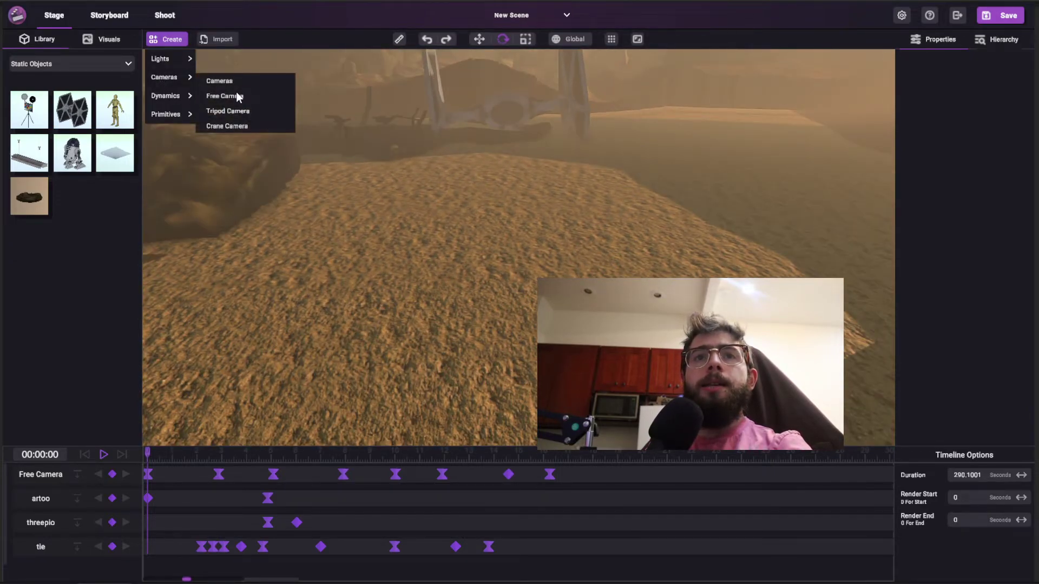
click(269, 95)
click(499, 310)
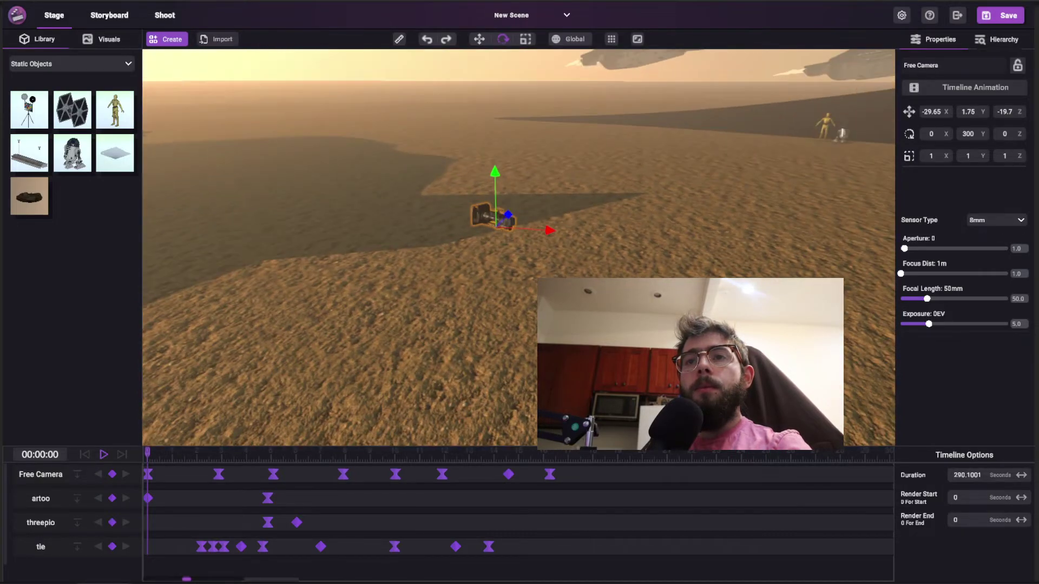
Step: Switch to shooting with the new camera, set the focal length to 15 and focus on the tie fighter at distance 31.4
click(162, 15)
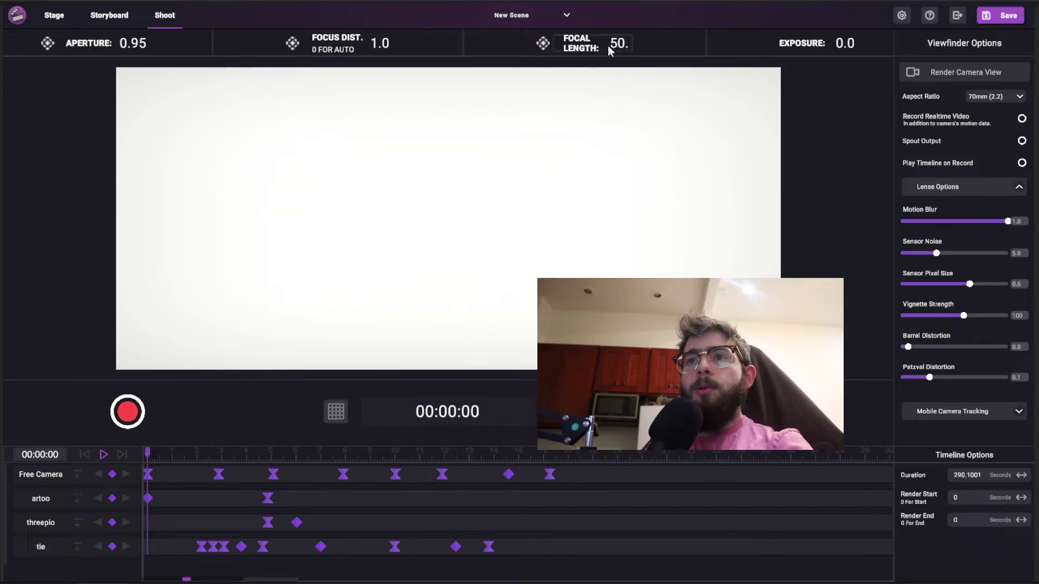
scroll(613, 46, down, 11)
scroll(615, 49, down, 5)
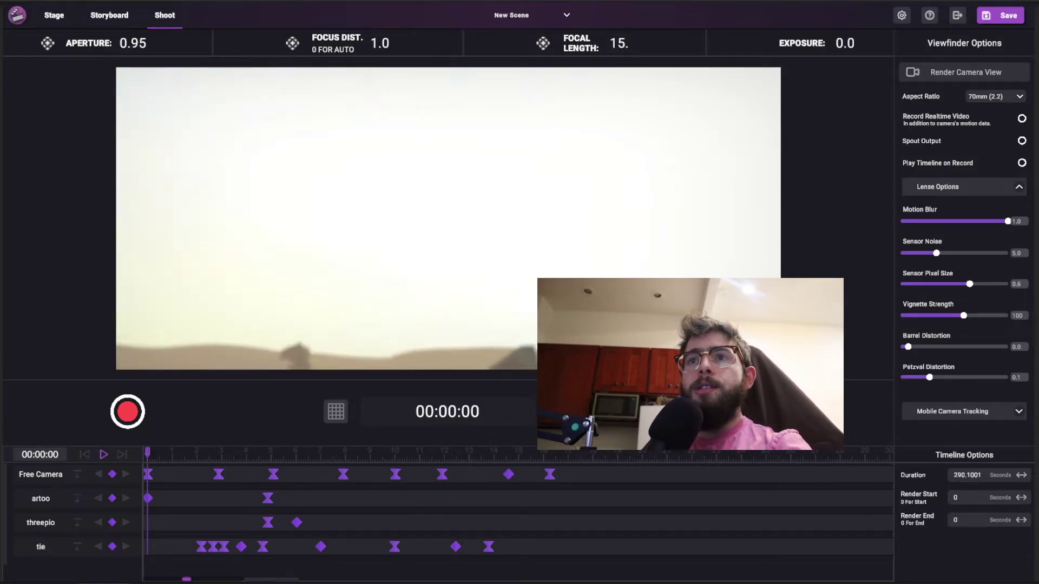
click(469, 193)
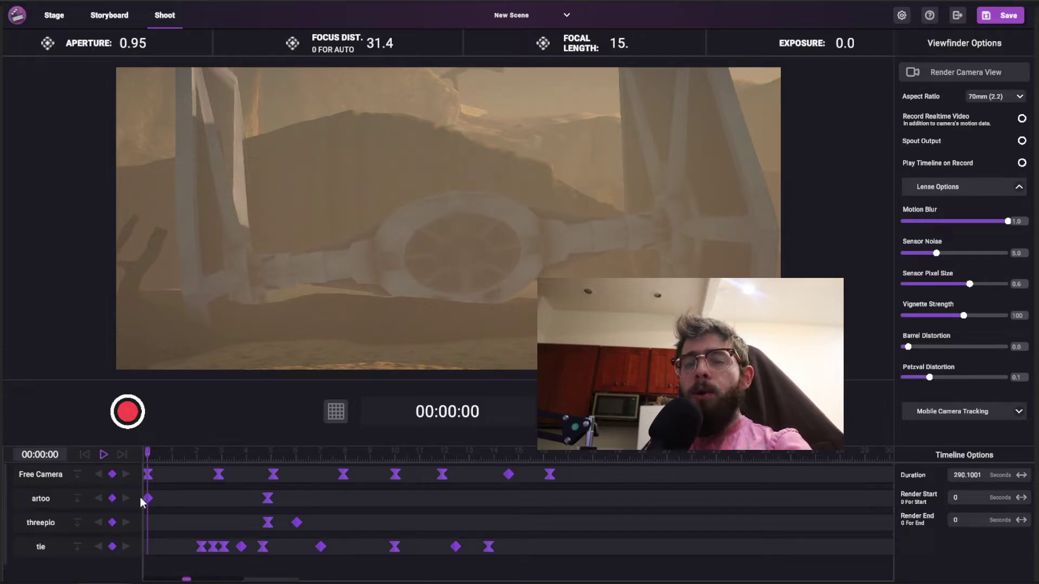
right_drag(174, 292, 247, 316)
mouse_move(518, 292)
right_down()
mouse_move(605, 228)
mouse_move(519, 291)
right_up()
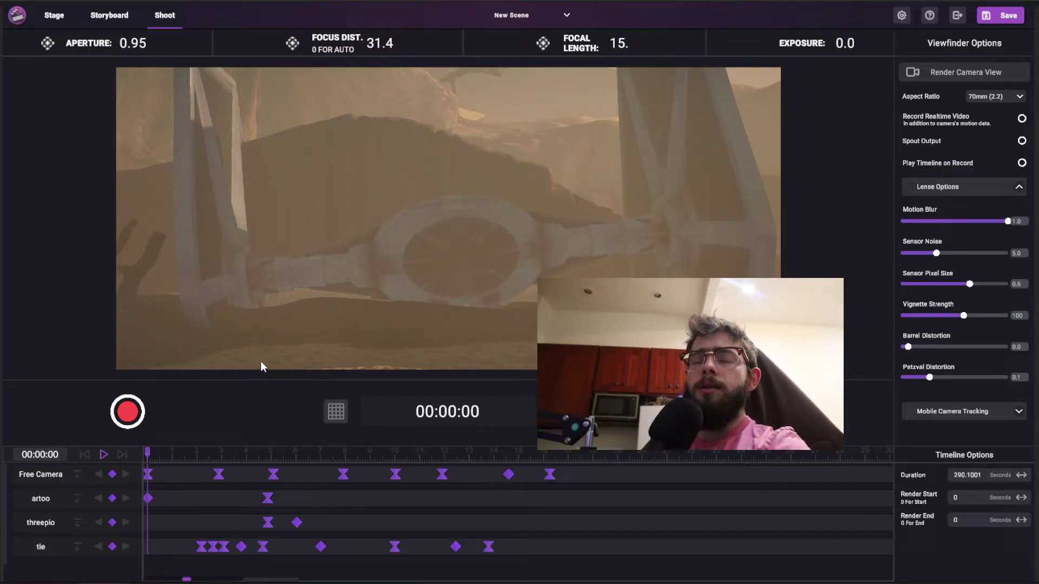
Step: Record a handheld camera take of about 9.3 seconds while moving in on the tie fighter
click(124, 414)
right_drag(405, 242, 555, 319)
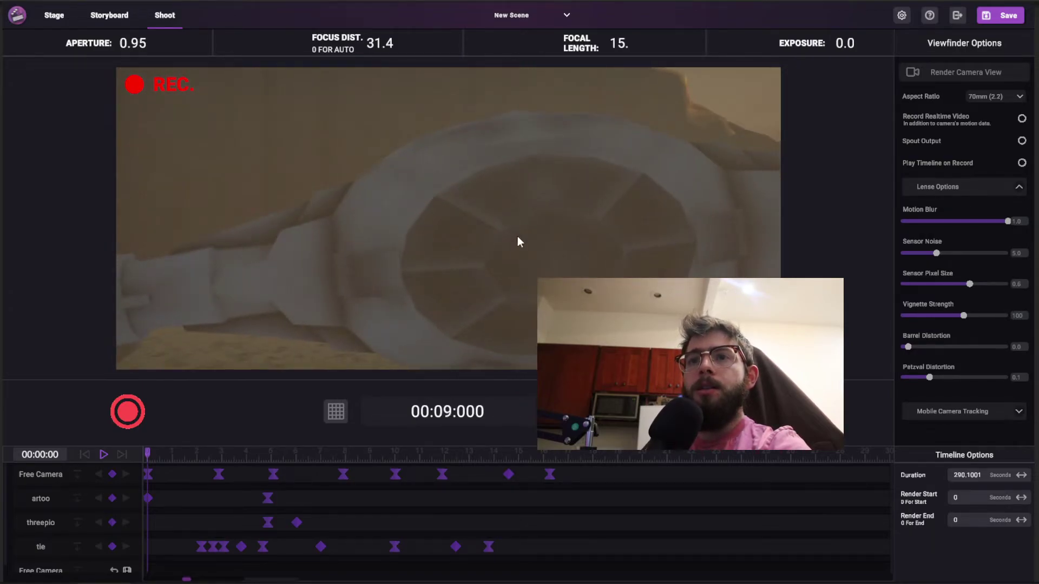
click(127, 414)
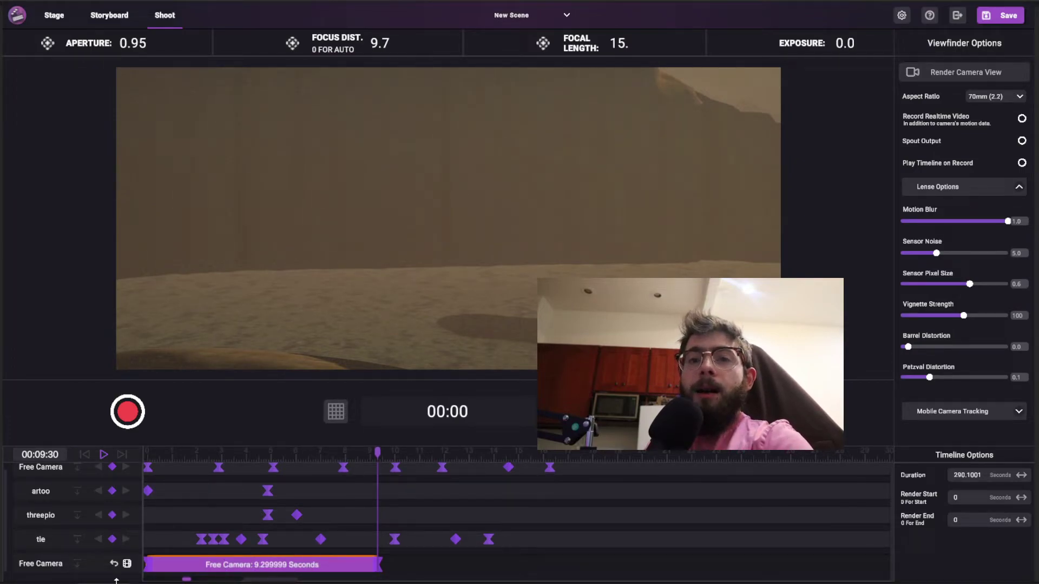
Step: Convert the recorded Free Camera clip to keyframes, scrub to 00:07:42 and enlarge the timeline scale to inspect them
right_click(90, 566)
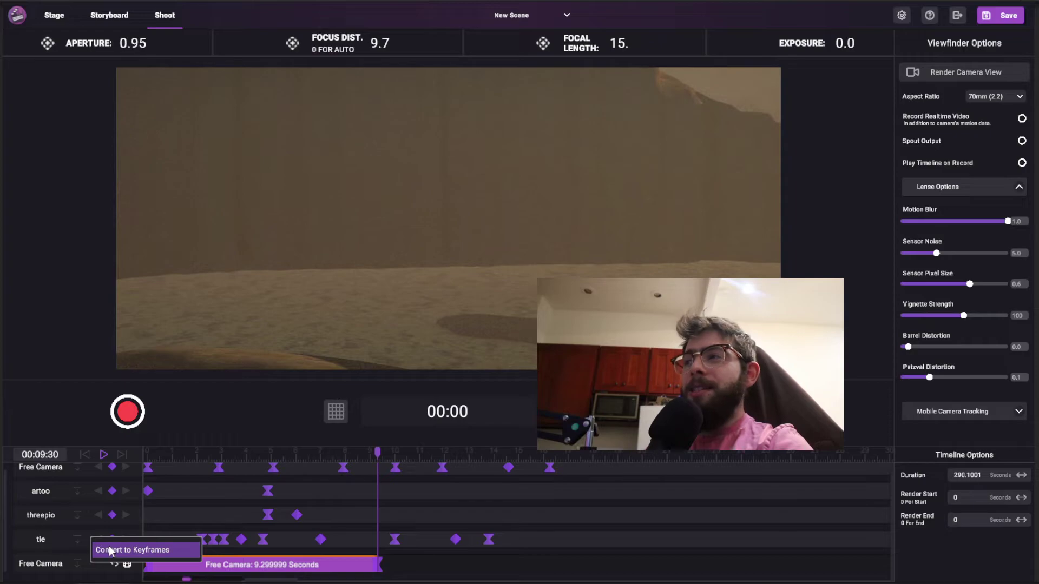
click(110, 550)
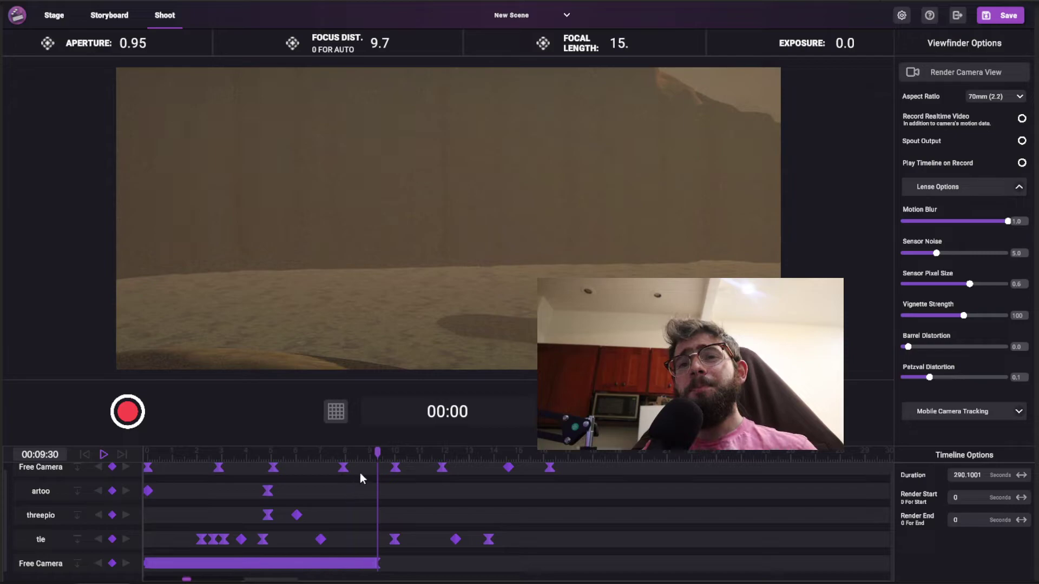
drag(367, 453, 330, 454)
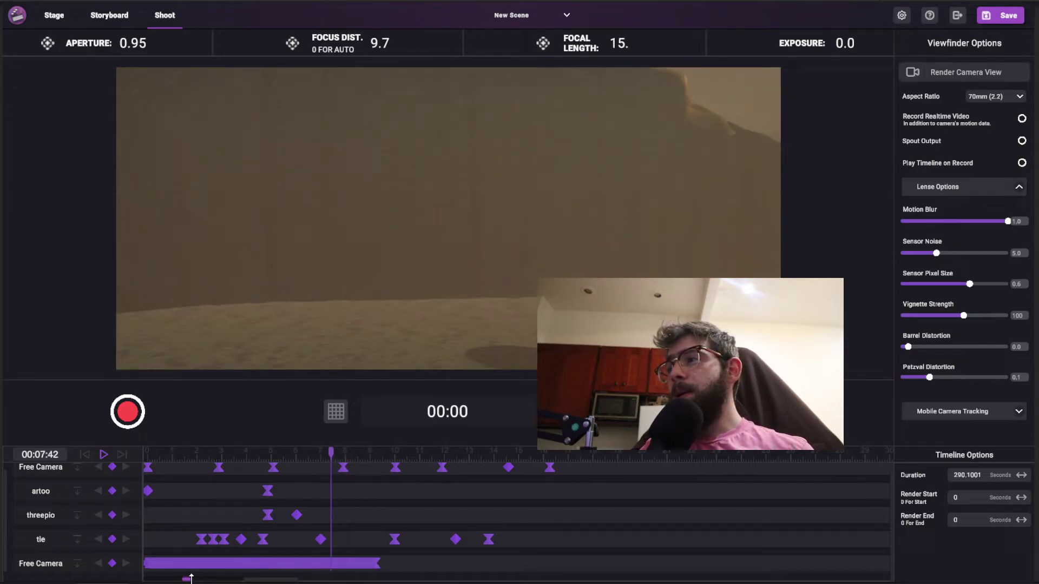
drag(185, 580, 256, 580)
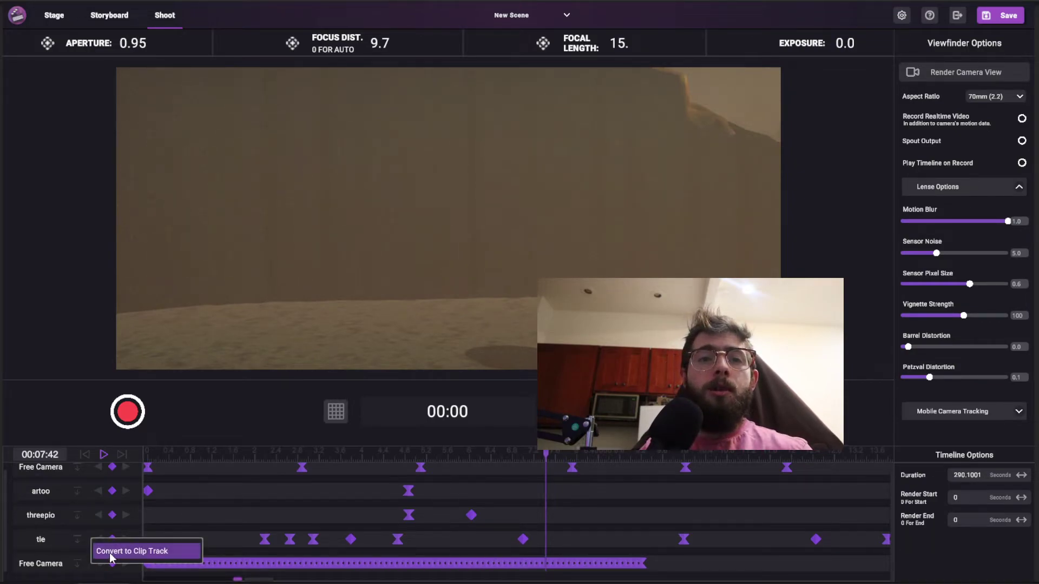
Step: Convert the recorded Free Camera keyframes back to a clip track and shorten the clip to about 4.2 seconds
click(111, 559)
mouse_move(521, 570)
mouse_down()
mouse_move(626, 558)
mouse_move(527, 563)
mouse_up()
drag(641, 570, 190, 569)
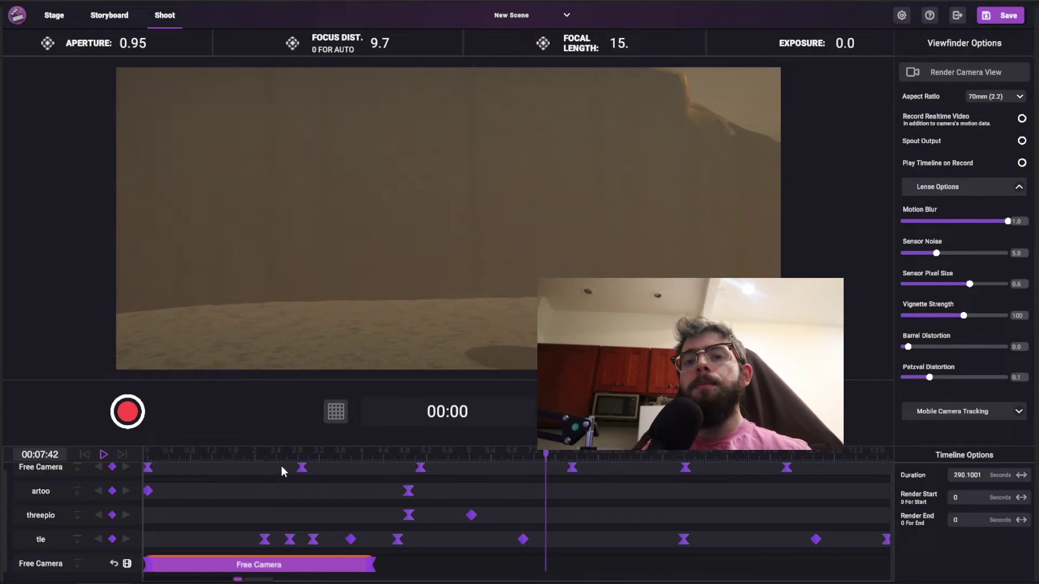
Step: Play back the shortened camera take from 00:00:00 and delete its track from the timeline
drag(260, 461, 110, 476)
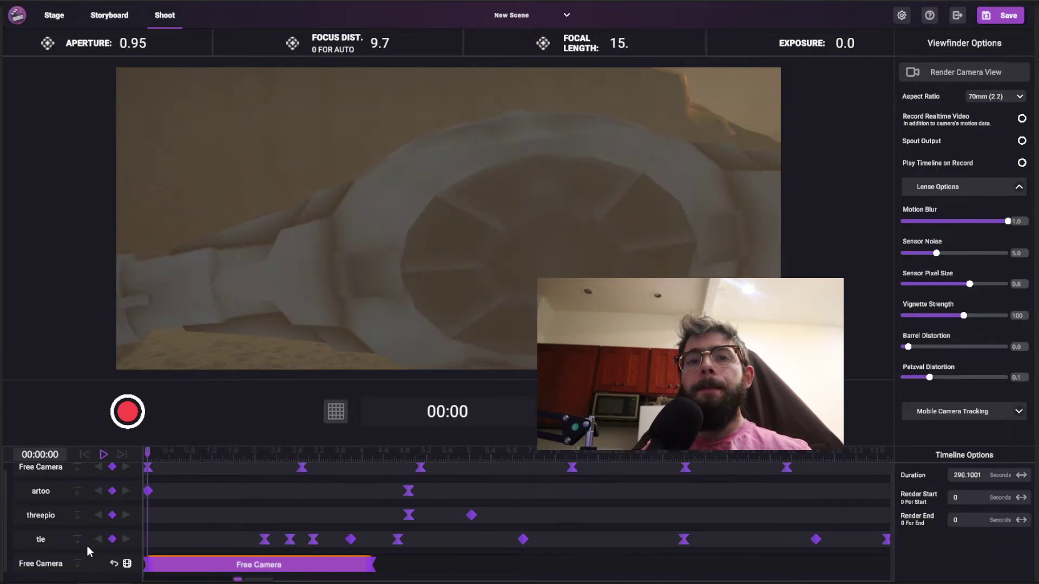
click(104, 456)
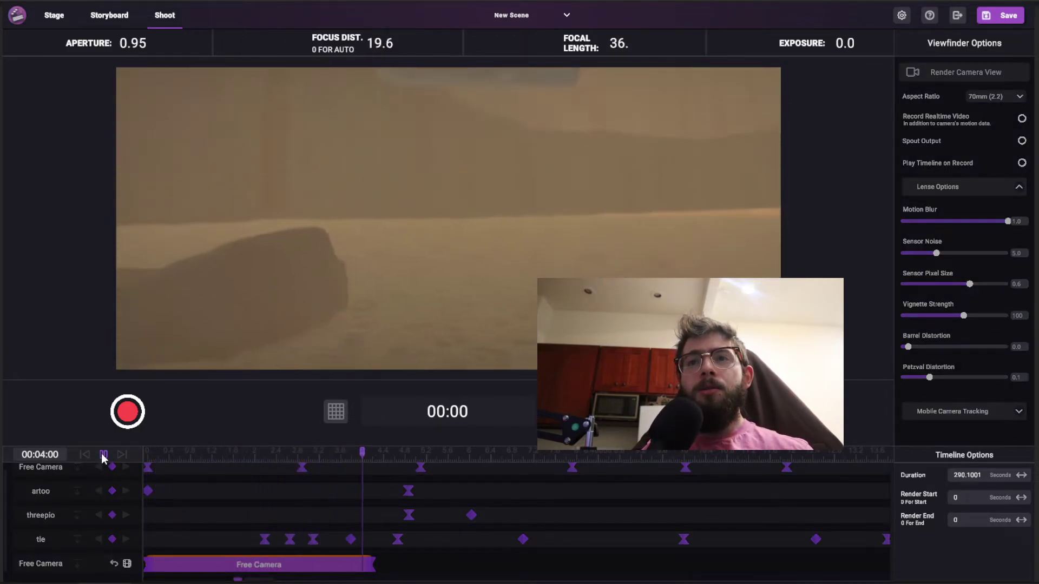
click(104, 455)
key(Delete)
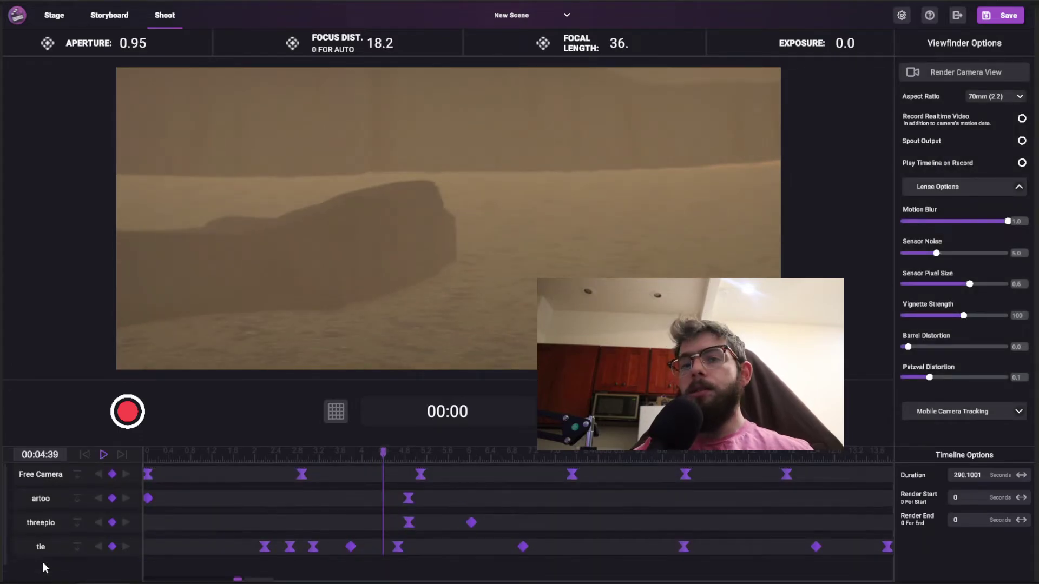
Step: Play back the whole keyframed animation from 00:00:00 and watch it through the camera in the Shoot view
drag(229, 453, 108, 452)
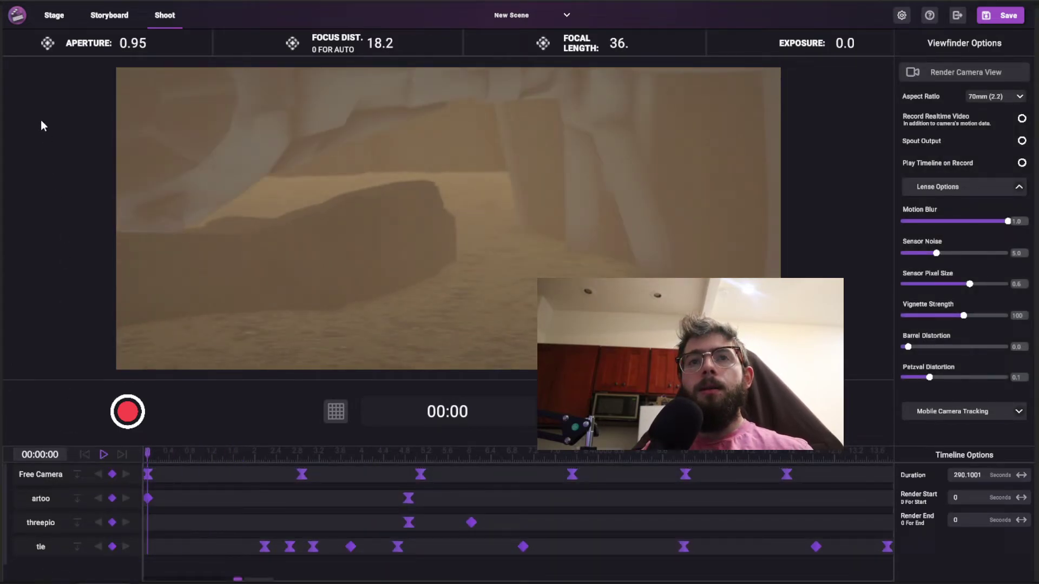
click(54, 14)
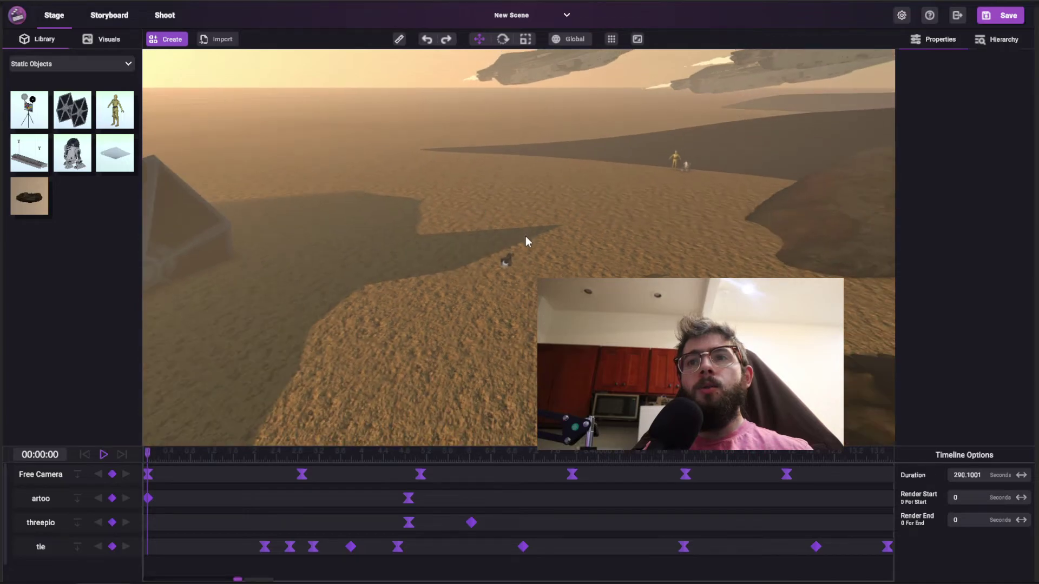
click(504, 264)
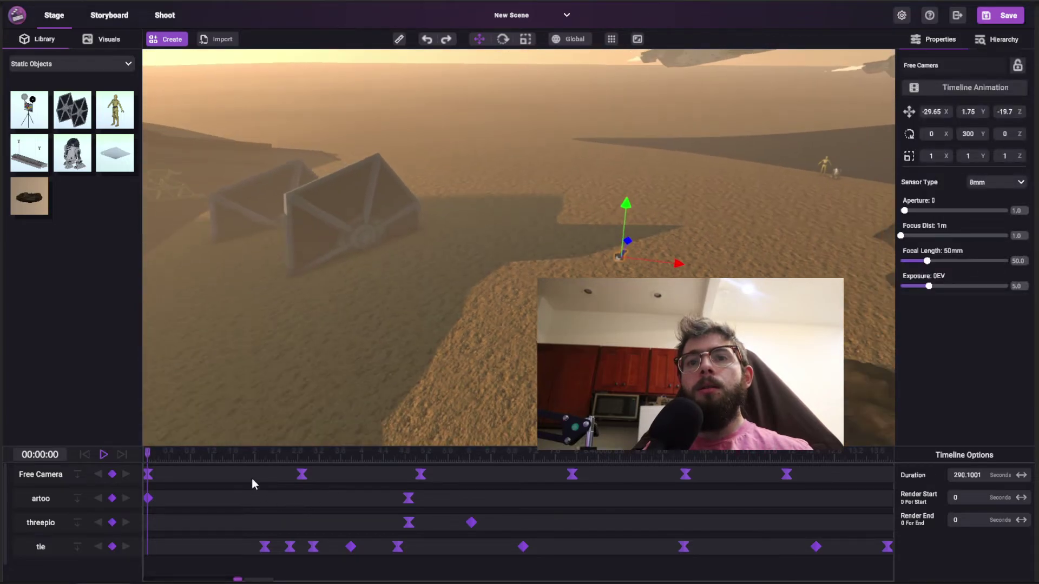
click(252, 478)
drag(242, 456, 174, 477)
click(104, 454)
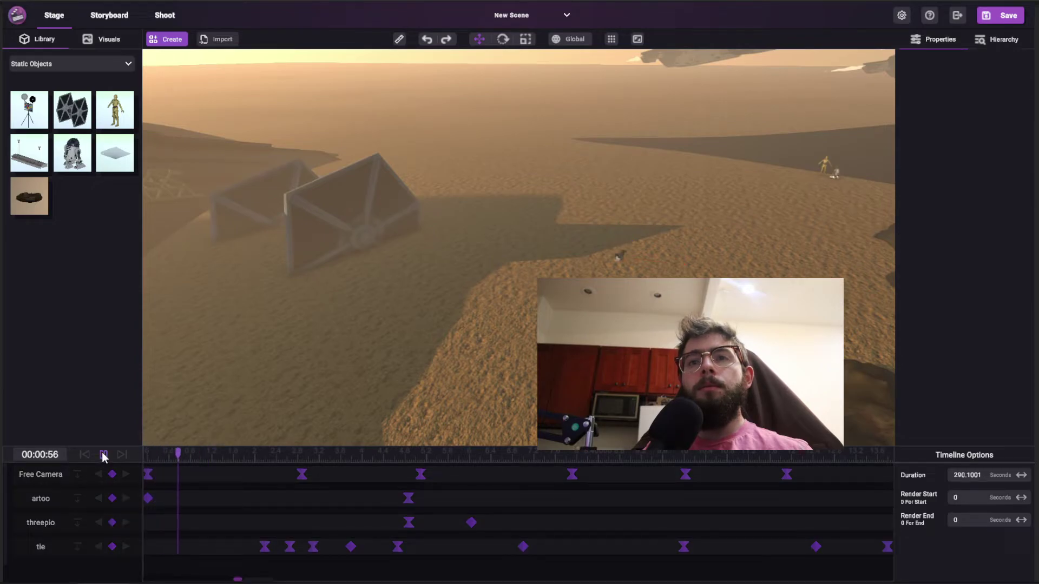
click(164, 17)
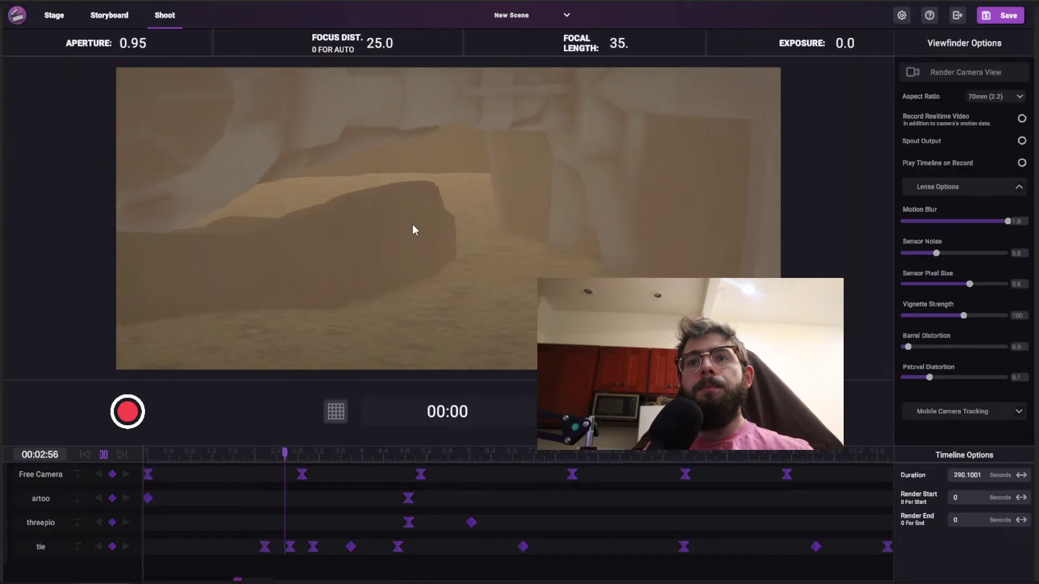
click(104, 455)
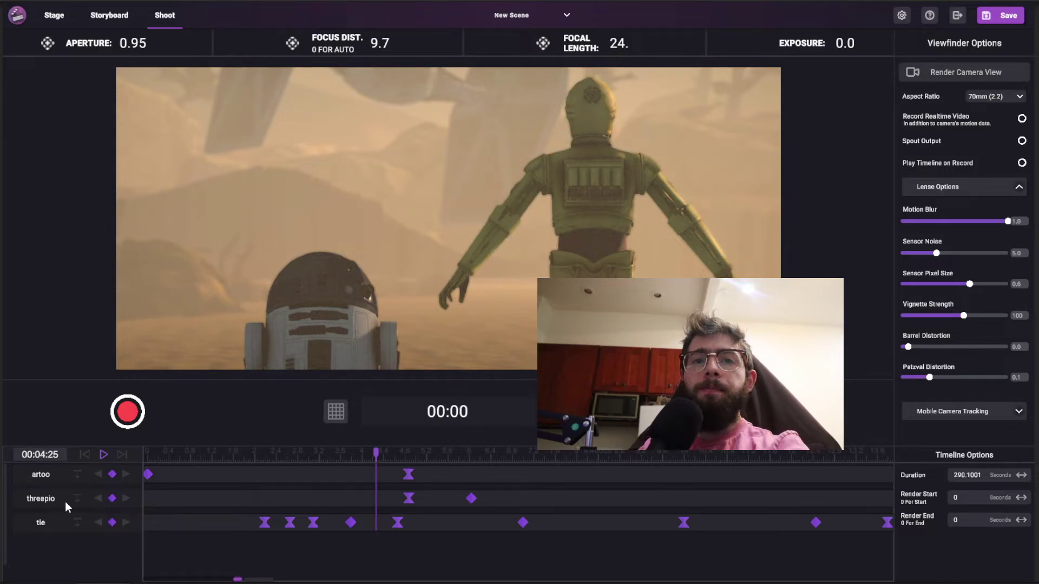
Step: Delete the tie, threepio and artoo tracks from the timeline and return the playhead to 00:00:00
click(55, 526)
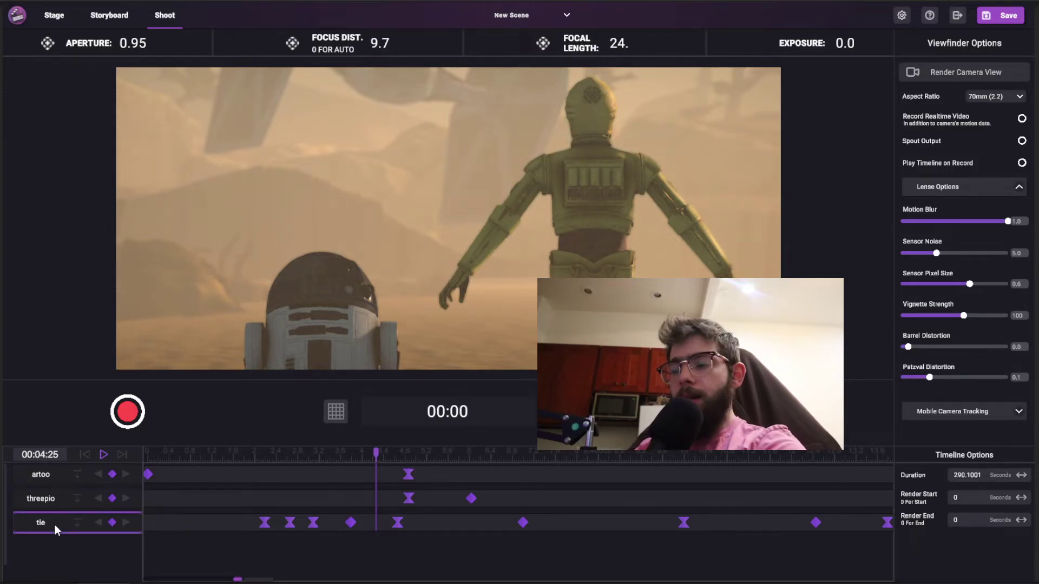
key(Delete)
click(51, 504)
key(Delete)
click(56, 476)
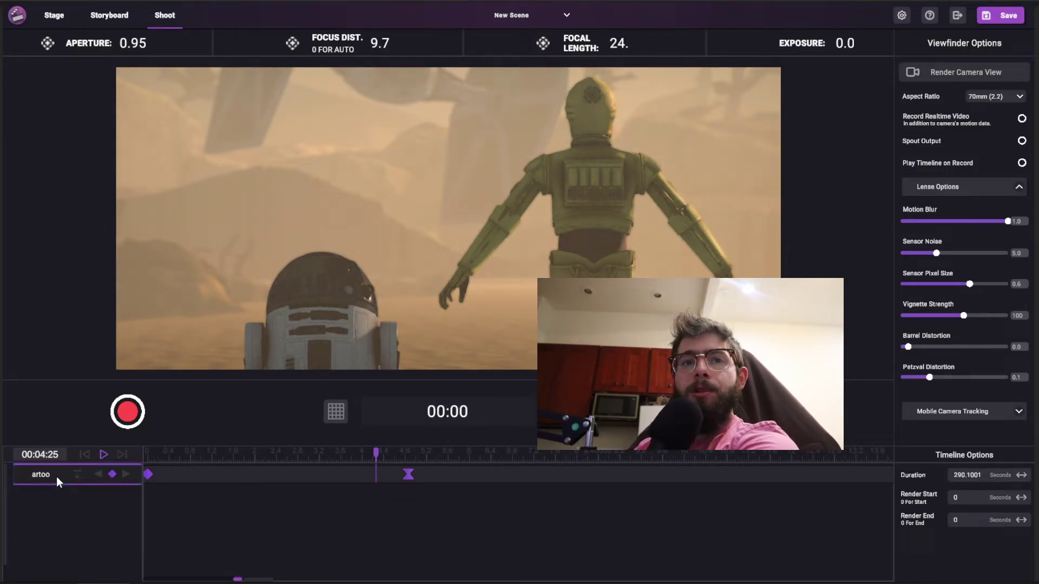
key(Delete)
drag(255, 458, 107, 420)
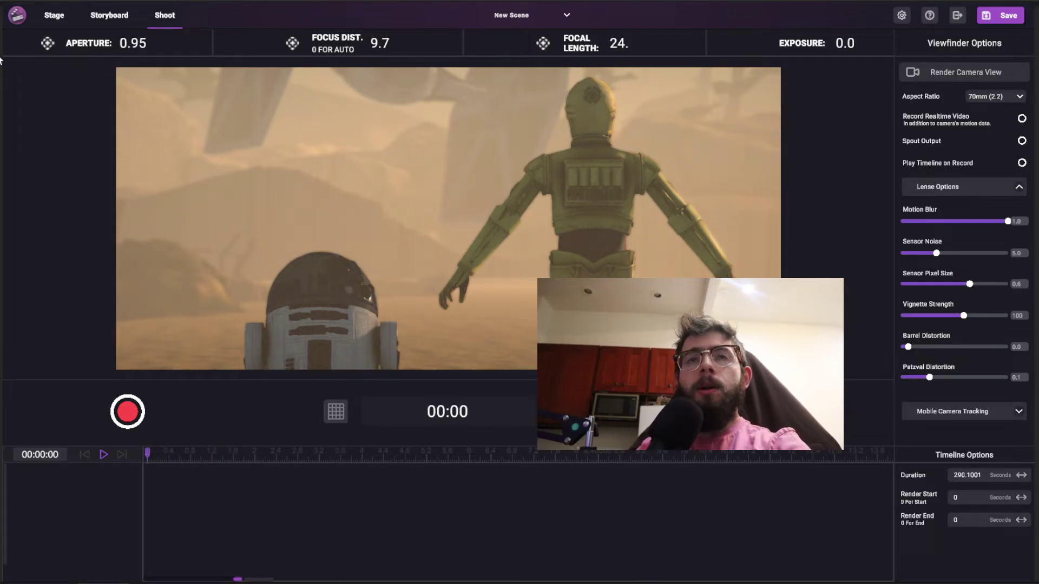
Step: Find and select the Free Camera in the Stage view and add it to the timeline for animation
click(55, 16)
right_drag(178, 179, 517, 266)
middle_drag(517, 266, 639, 216)
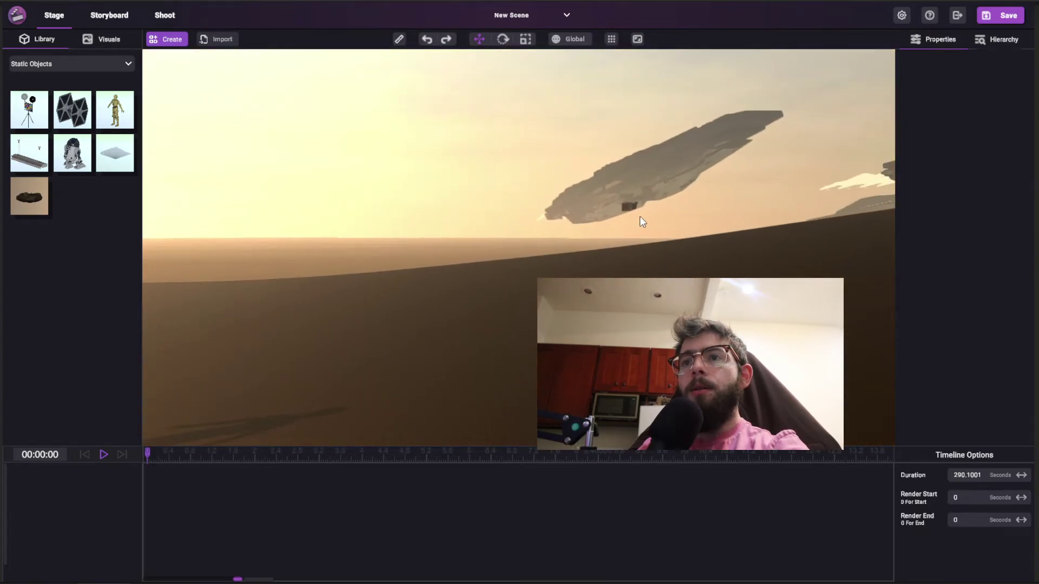
click(629, 208)
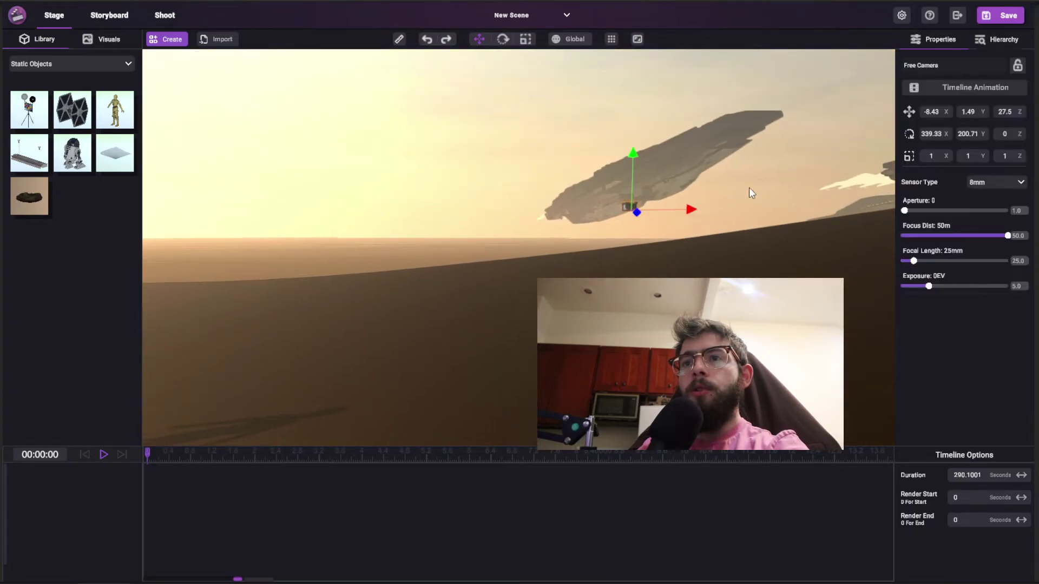
click(959, 89)
Step: Switch the transform orientation to Local and frame both droids from behind in the Shoot view
middle_drag(234, 411, 401, 325)
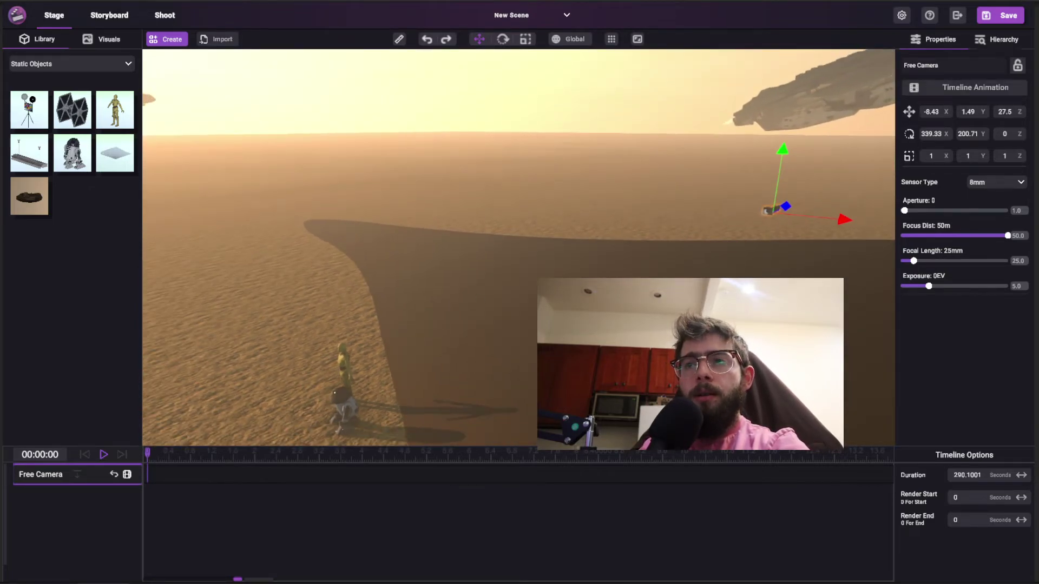
click(569, 39)
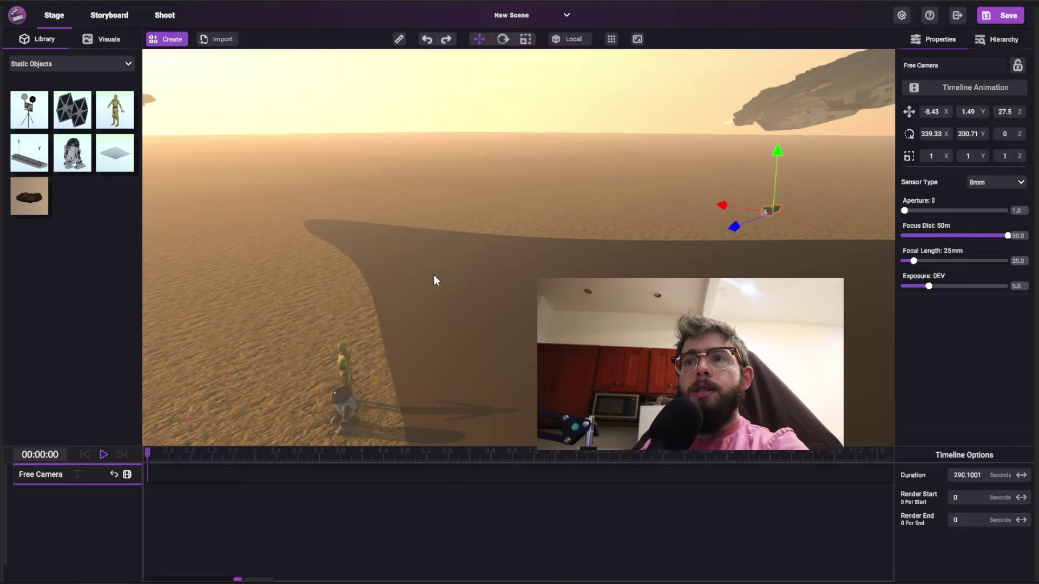
click(165, 17)
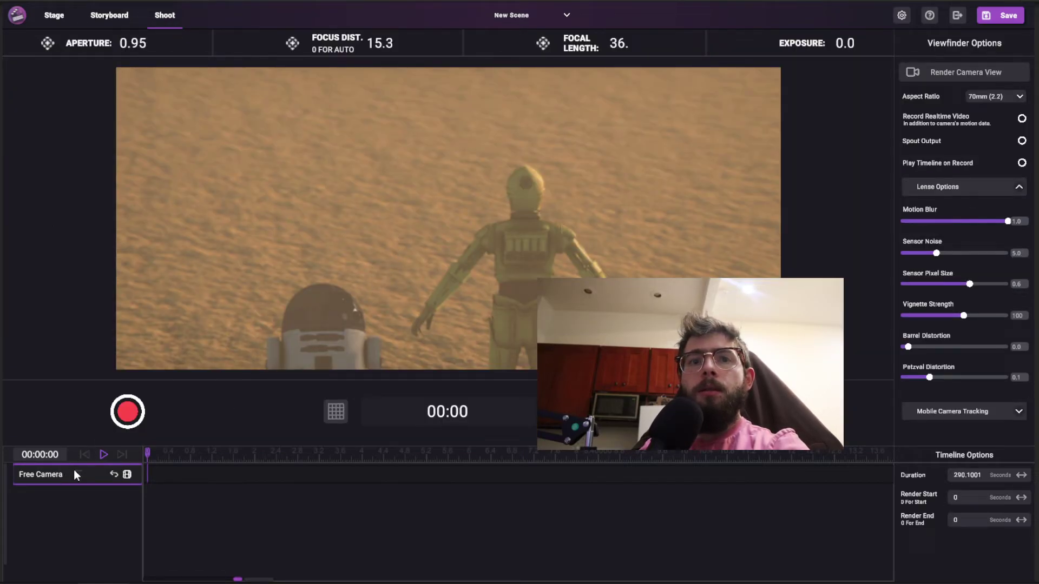
Step: Convert the Free Camera track to keyframes, key a closer framing of the droids at 00:02:08 and return to 00:00:00
click(113, 475)
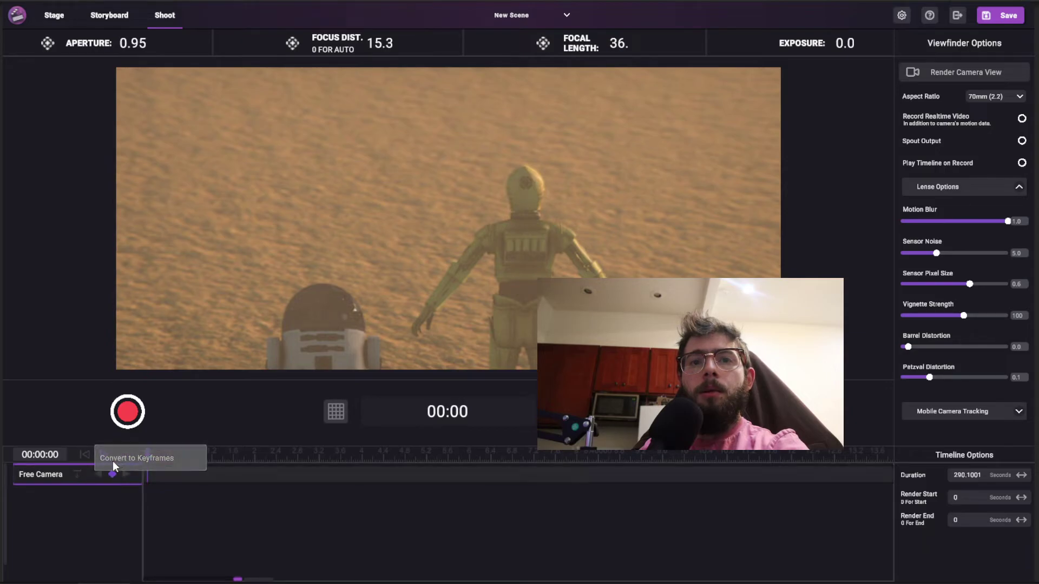
drag(154, 458, 259, 452)
right_drag(502, 277, 470, 295)
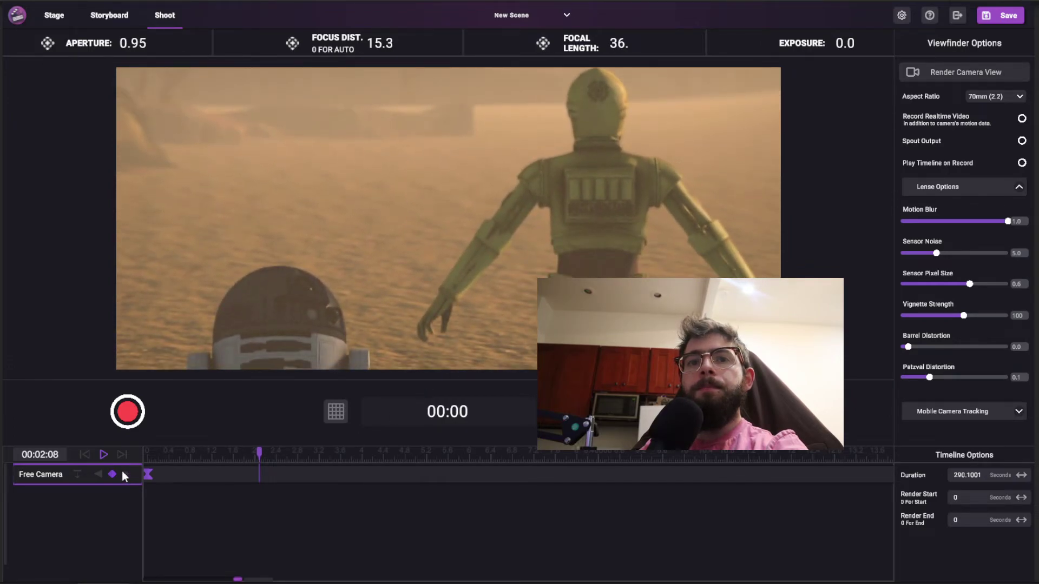
click(112, 474)
drag(257, 454, 73, 487)
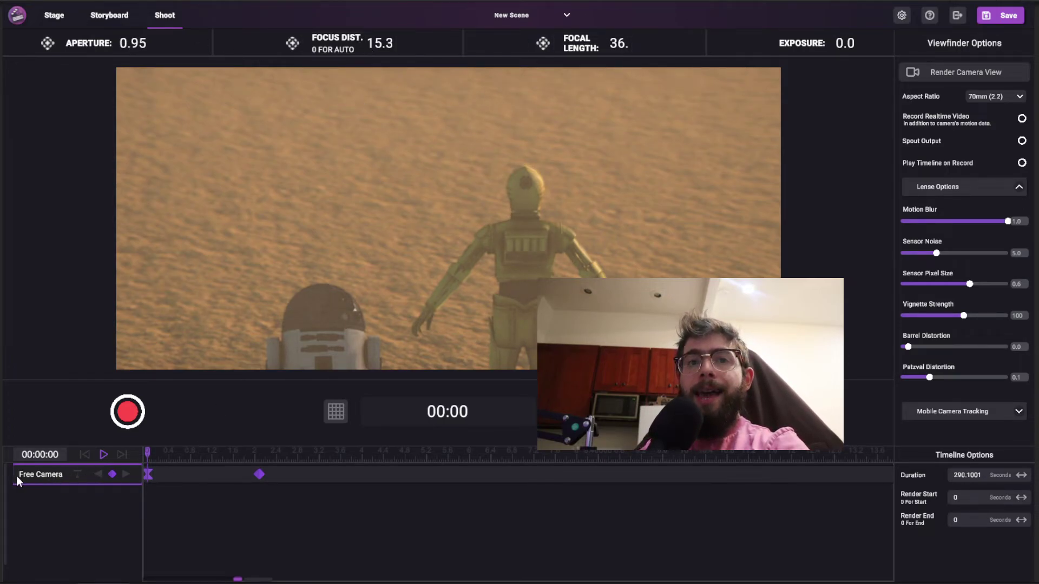
Step: Expand the Free Camera's lens tracks and, at 00:02:45, try focusing on the golden droid, artoo and the distant rocks
click(77, 476)
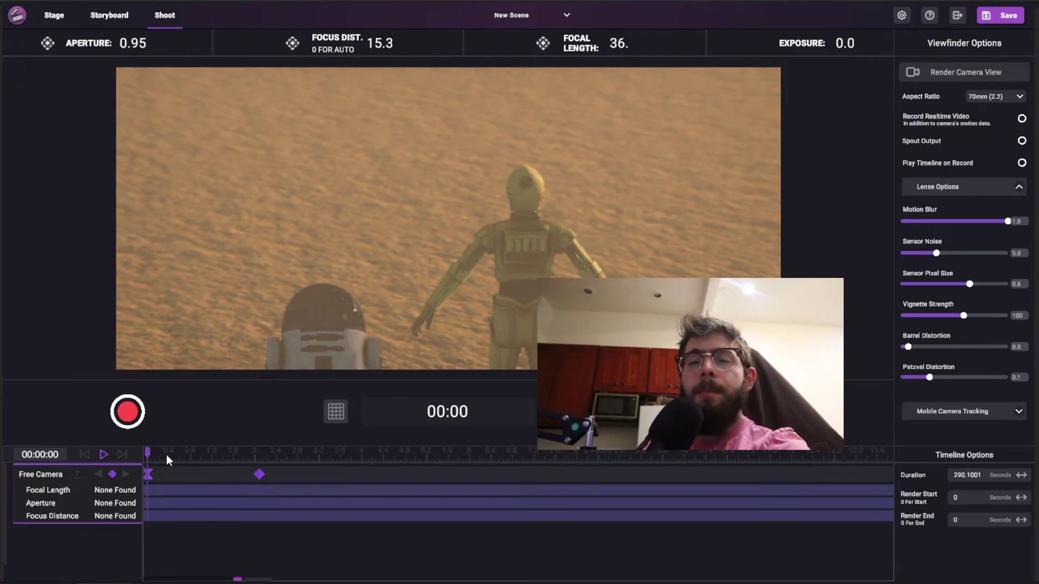
drag(162, 455, 280, 436)
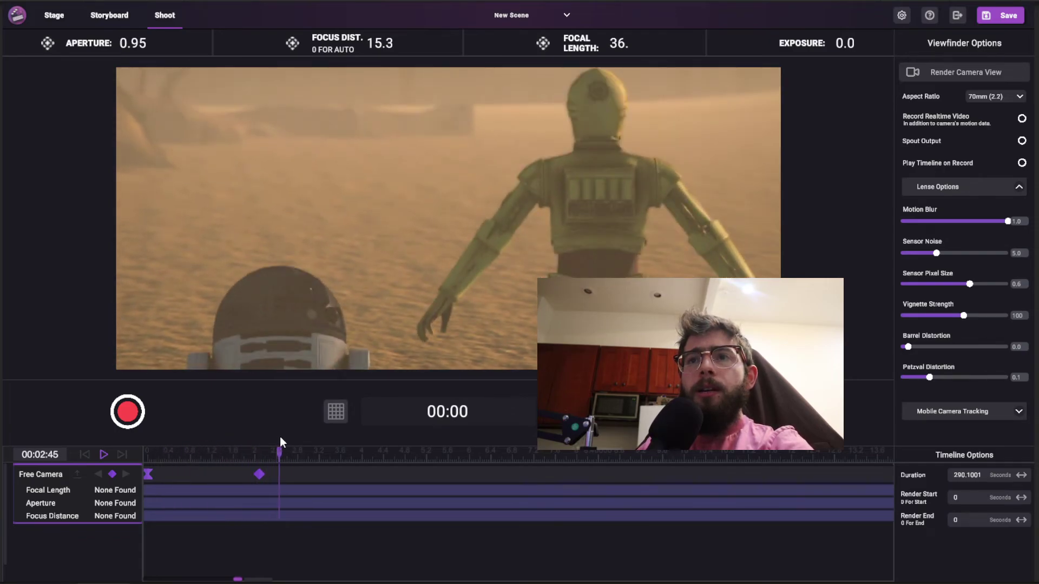
click(612, 125)
click(290, 297)
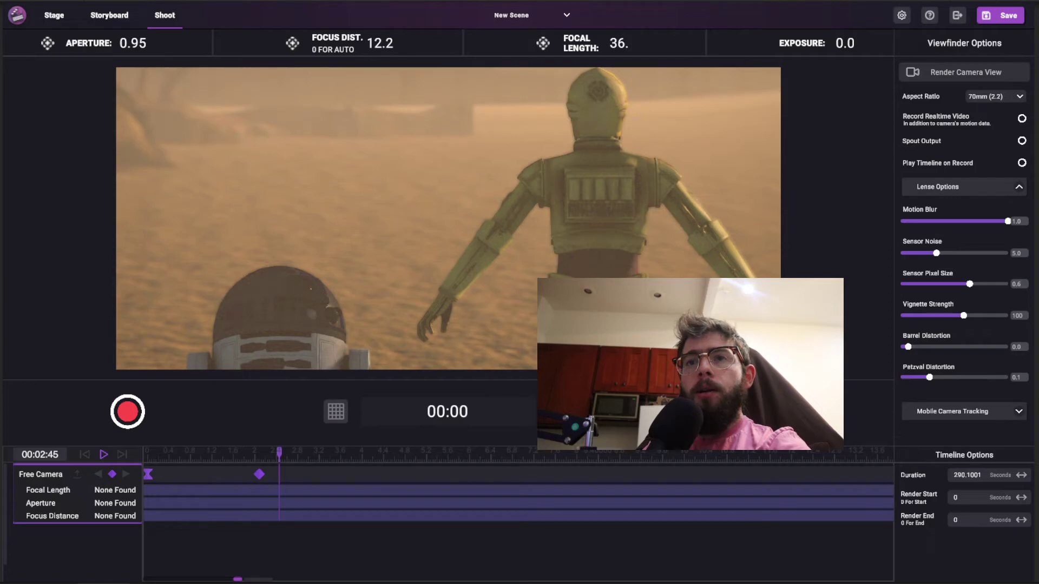
click(355, 82)
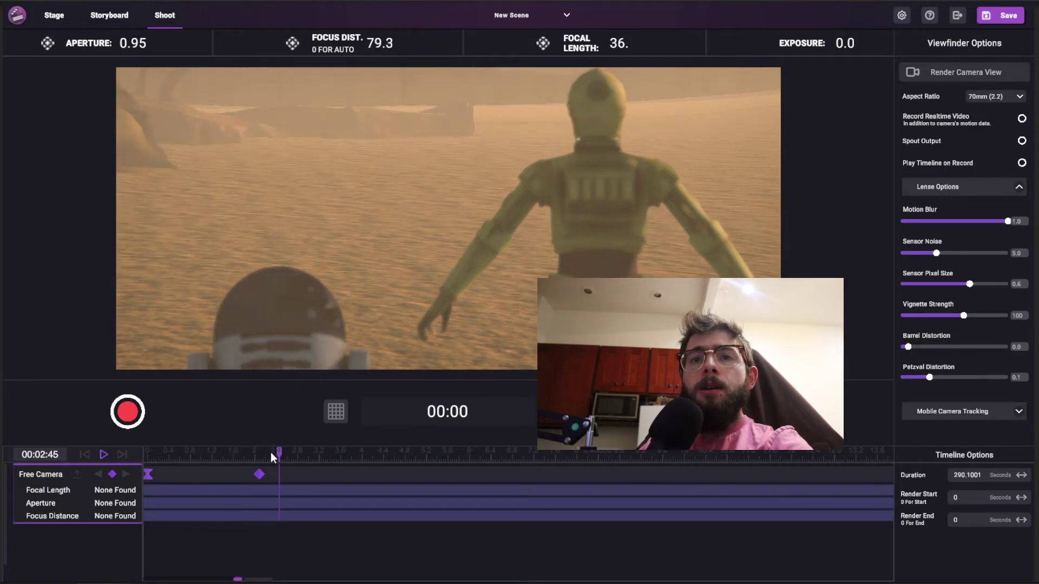
Step: Focus on artoo and key the Free Camera's focus distance at 19.2 at 00:00:00 and 00:02:40
drag(271, 452, 141, 465)
click(337, 315)
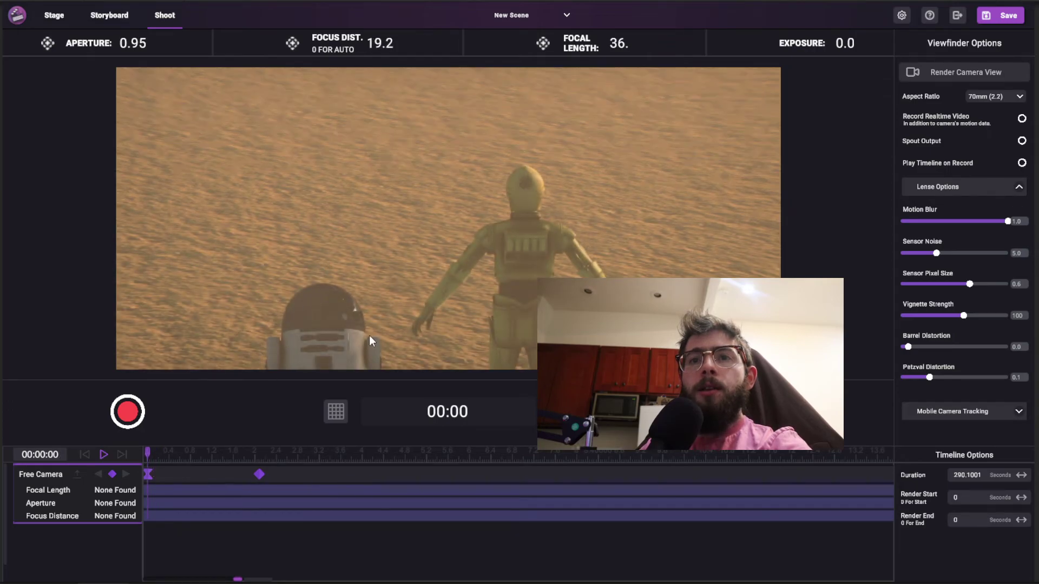
drag(147, 452, 277, 449)
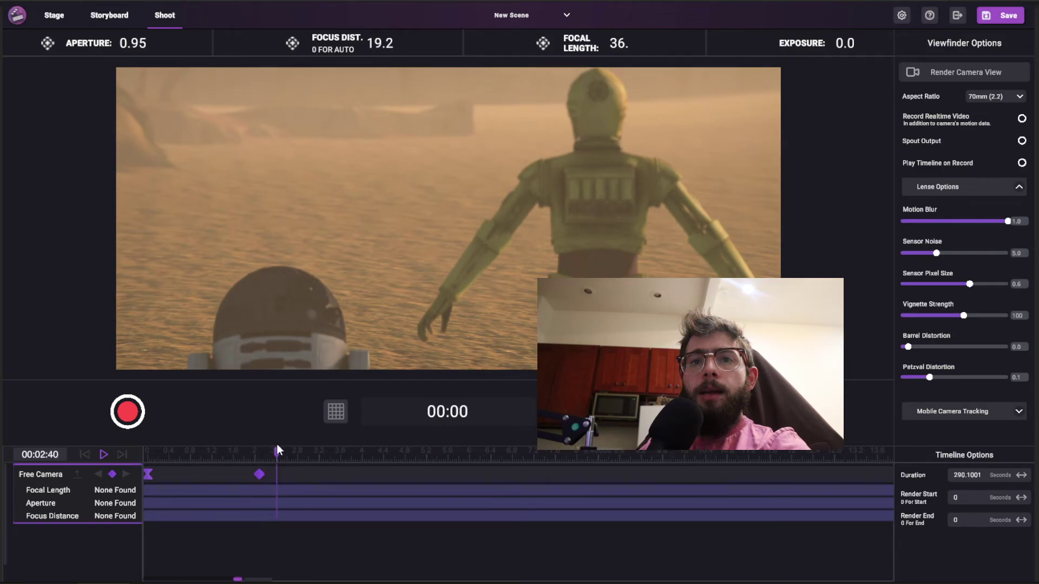
click(295, 44)
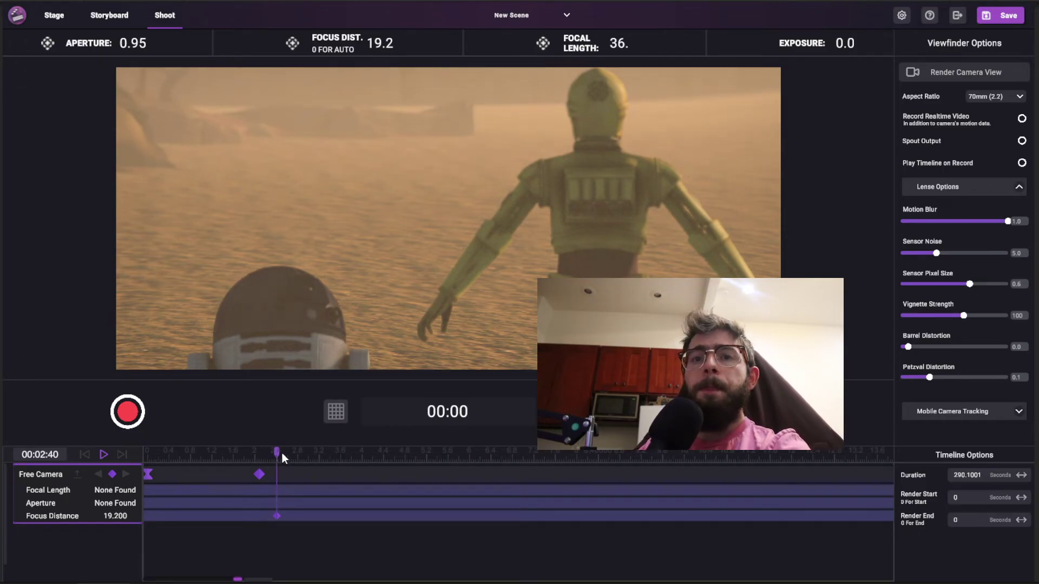
drag(277, 453, 379, 452)
click(85, 455)
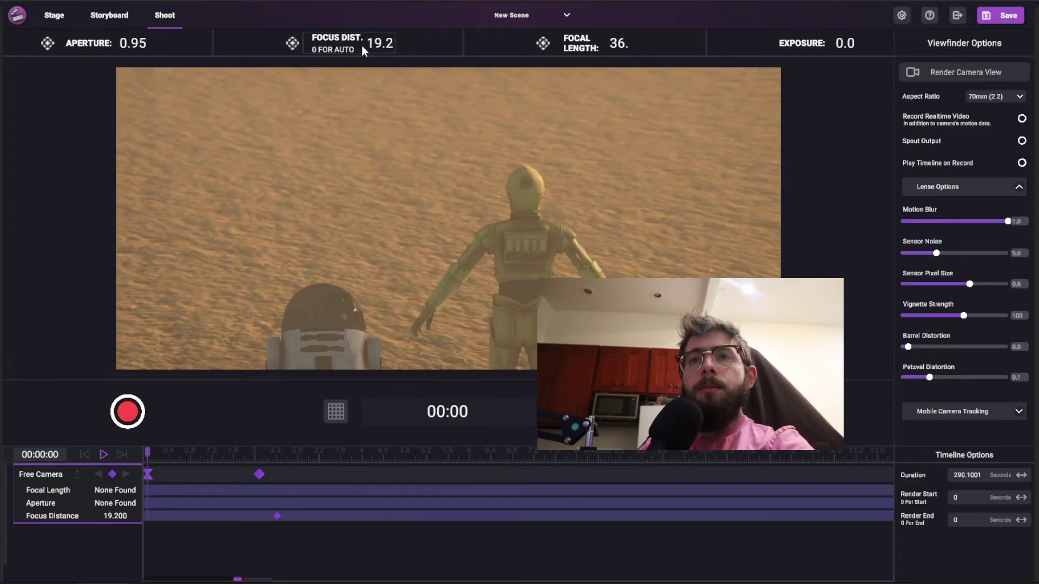
Step: At 00:03:99, focus on the background, set the focus distance to 50 and key it
drag(253, 457, 361, 455)
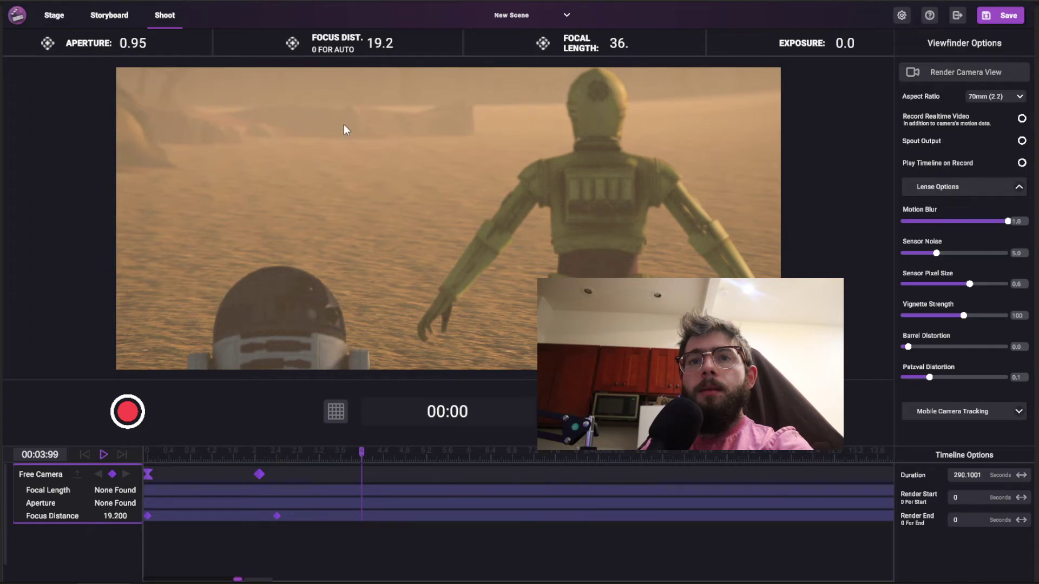
click(340, 83)
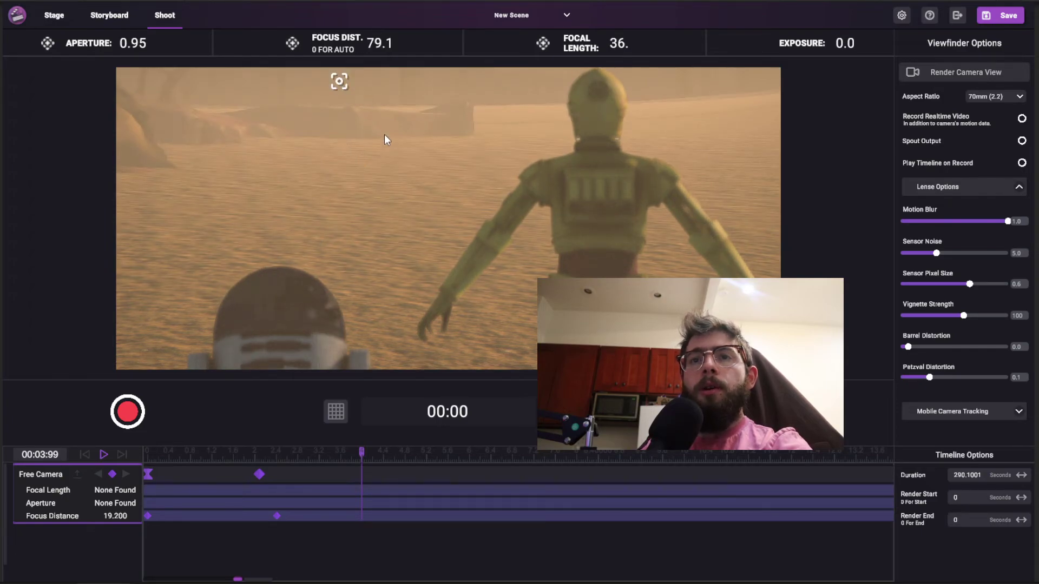
scroll(372, 42, down, 6)
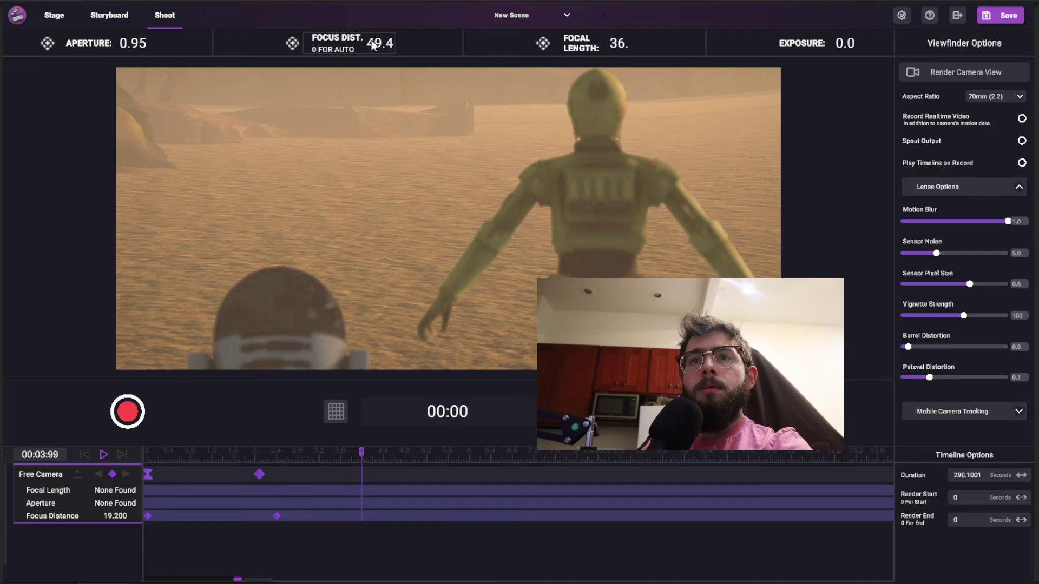
scroll(372, 42, up, 6)
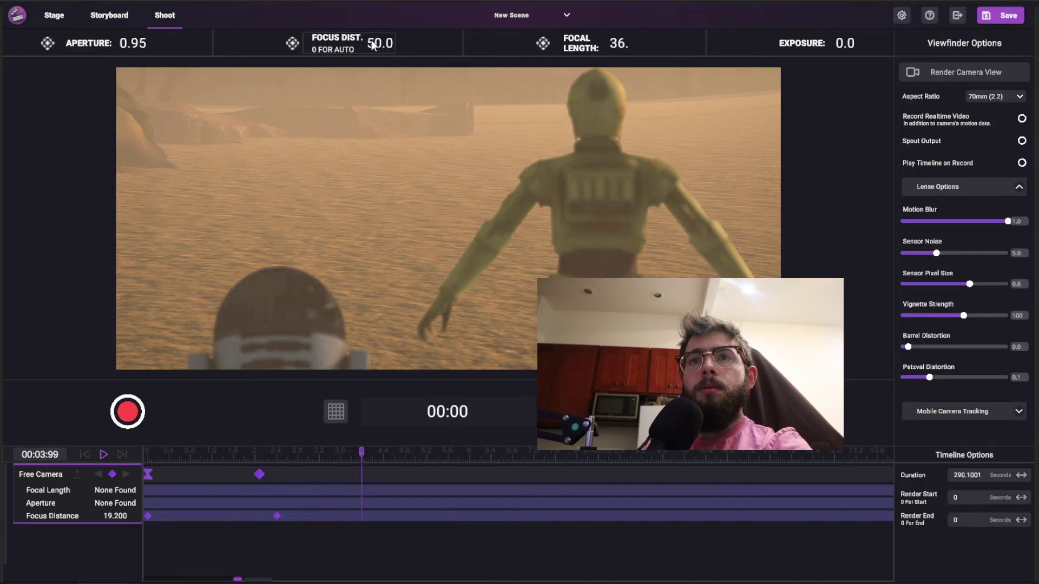
click(292, 43)
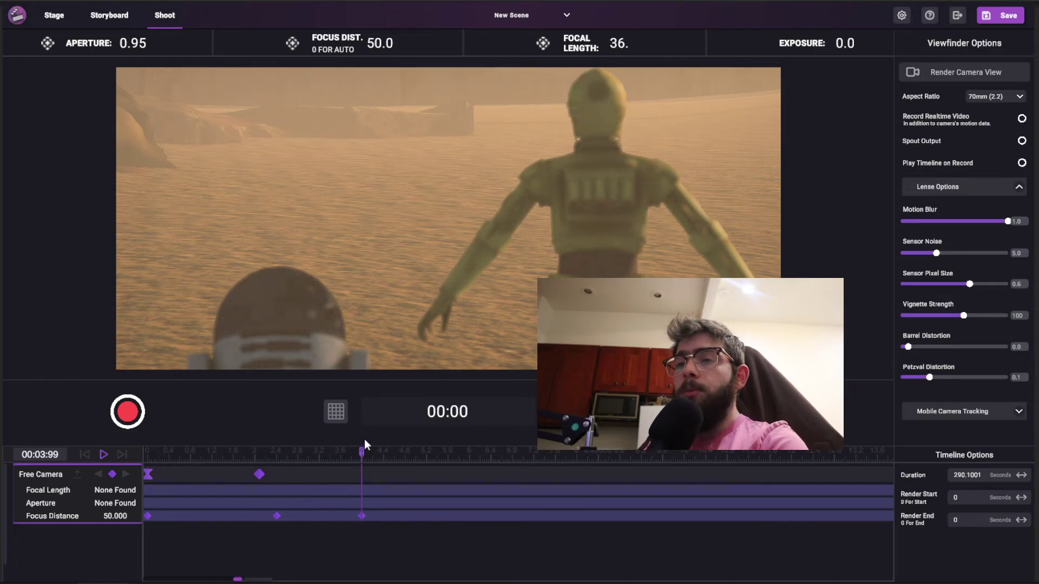
Step: Scrub through the focus pull and play it back from 00:00:00
drag(361, 451, 293, 457)
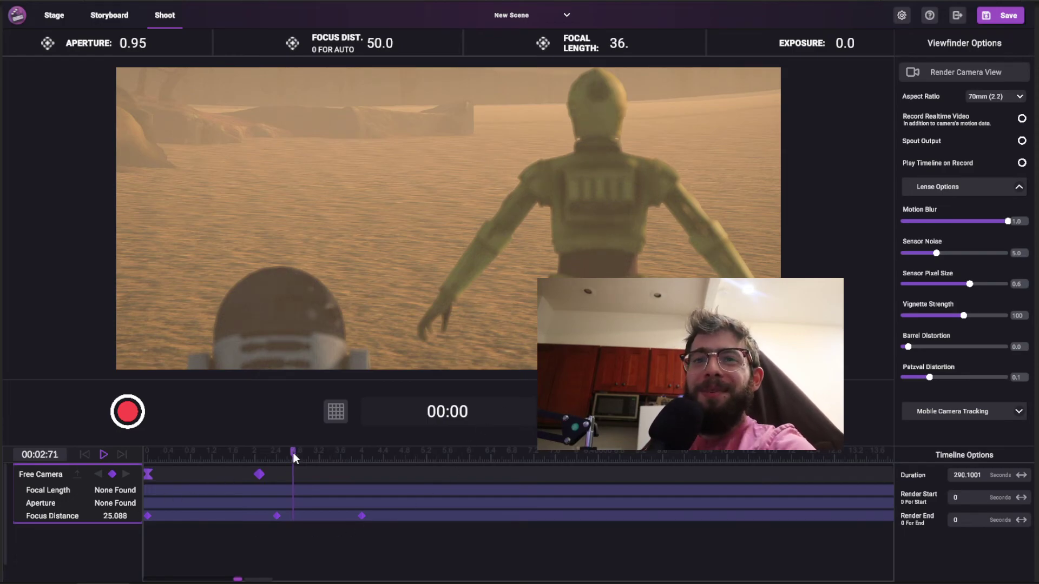
click(85, 456)
click(103, 456)
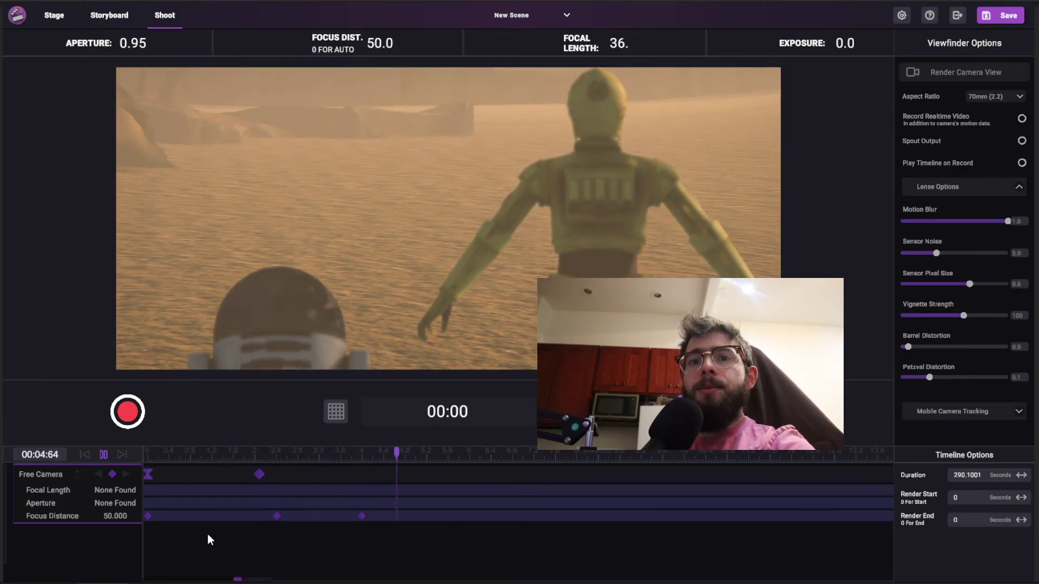
click(104, 455)
Step: Key the Free Camera's focal length at 36 at 00:00:00 and about 2.1 seconds, and at 23 at 00:03:88
drag(453, 452, 141, 458)
click(544, 43)
click(544, 45)
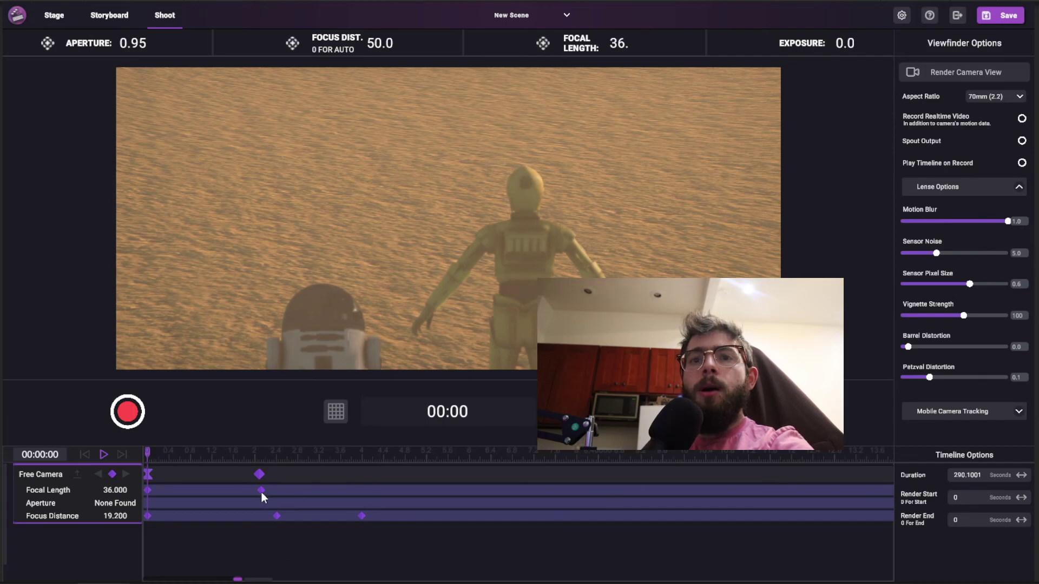
drag(274, 451, 356, 452)
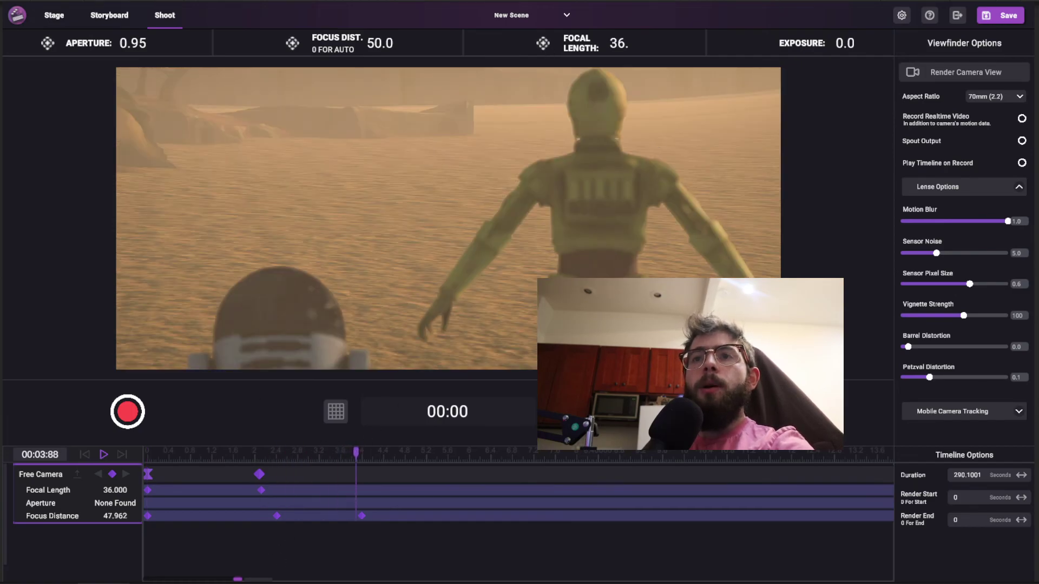
scroll(619, 44, down, 13)
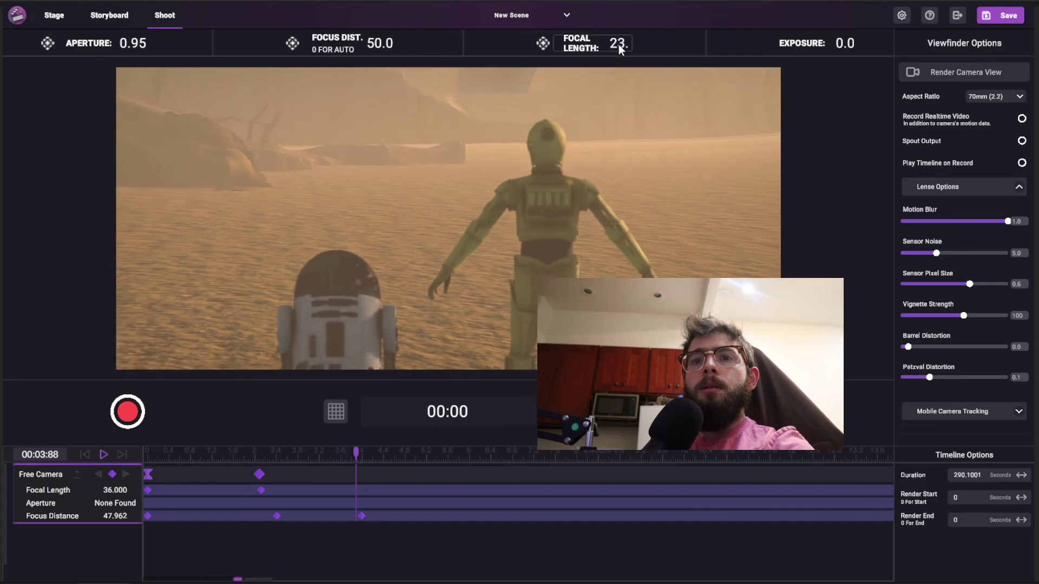
click(544, 42)
Step: Play back the combined focus and focal length animation from 00:00:00, then rewind to the start
drag(356, 453, 147, 456)
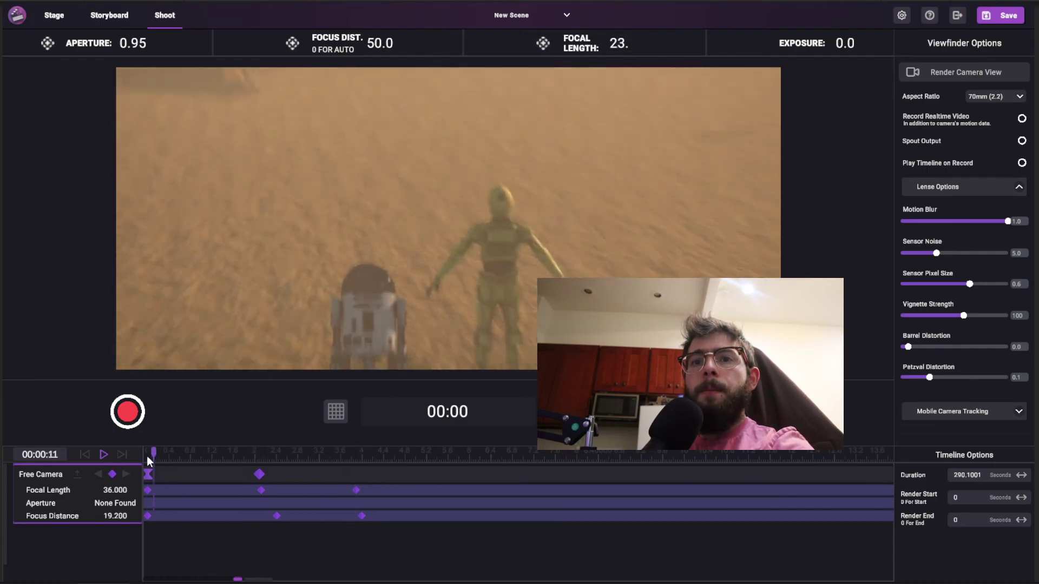
click(104, 454)
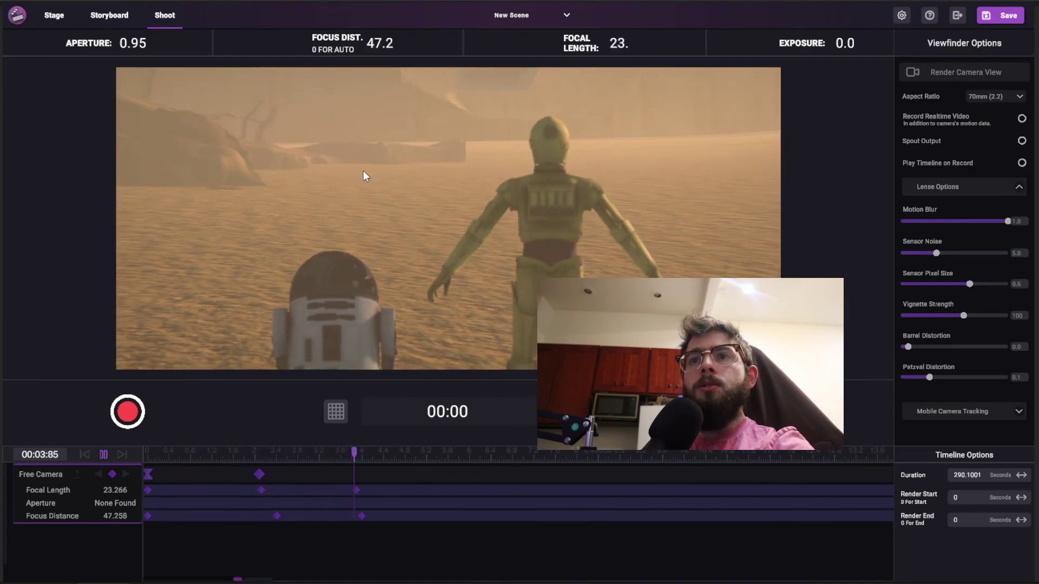
click(103, 455)
click(85, 455)
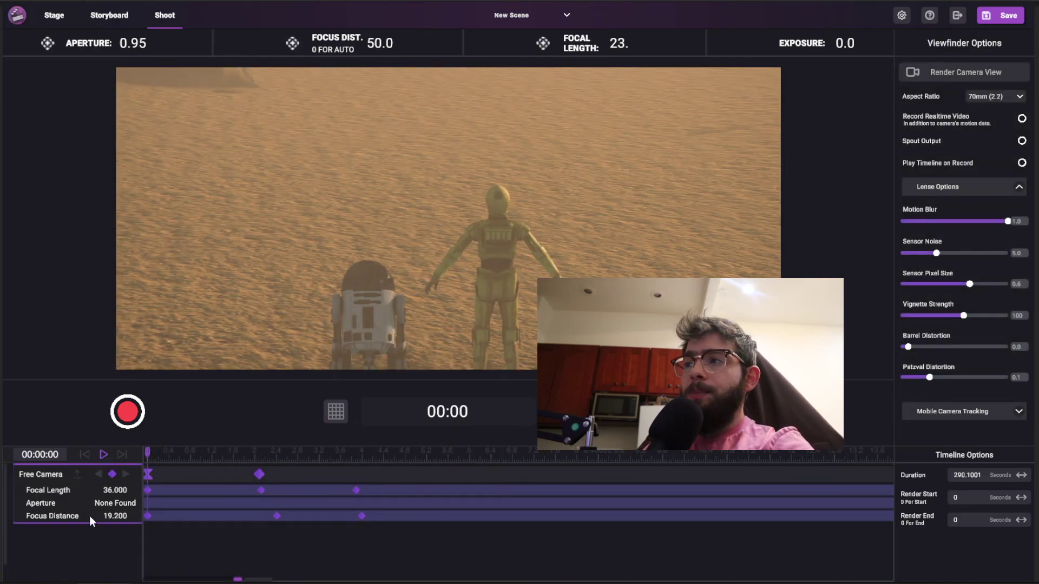
Step: Collapse the Free Camera's lens tracks and reframe the camera on the tie fighter
click(76, 474)
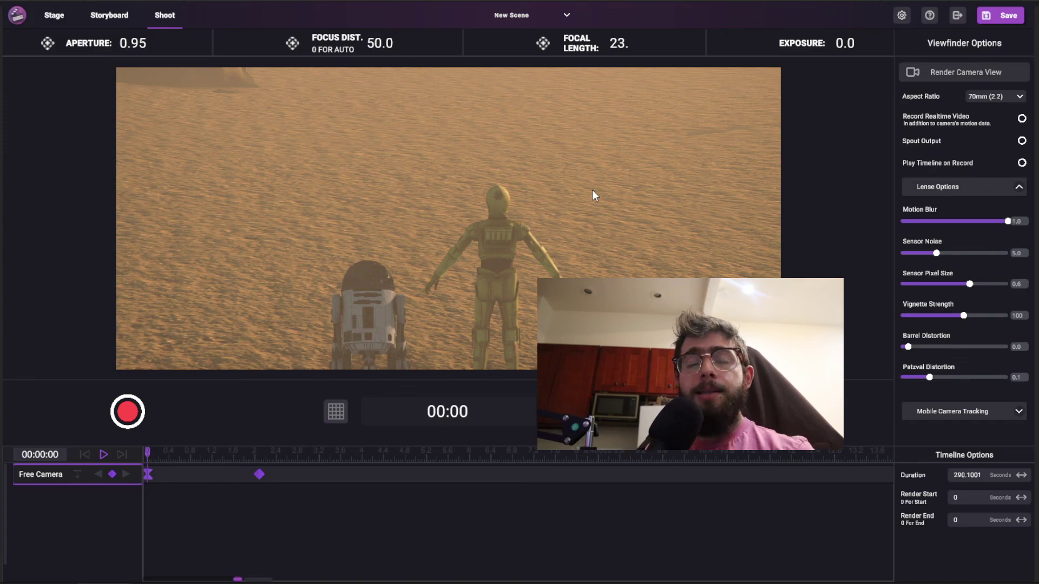
right_drag(220, 90, 228, 68)
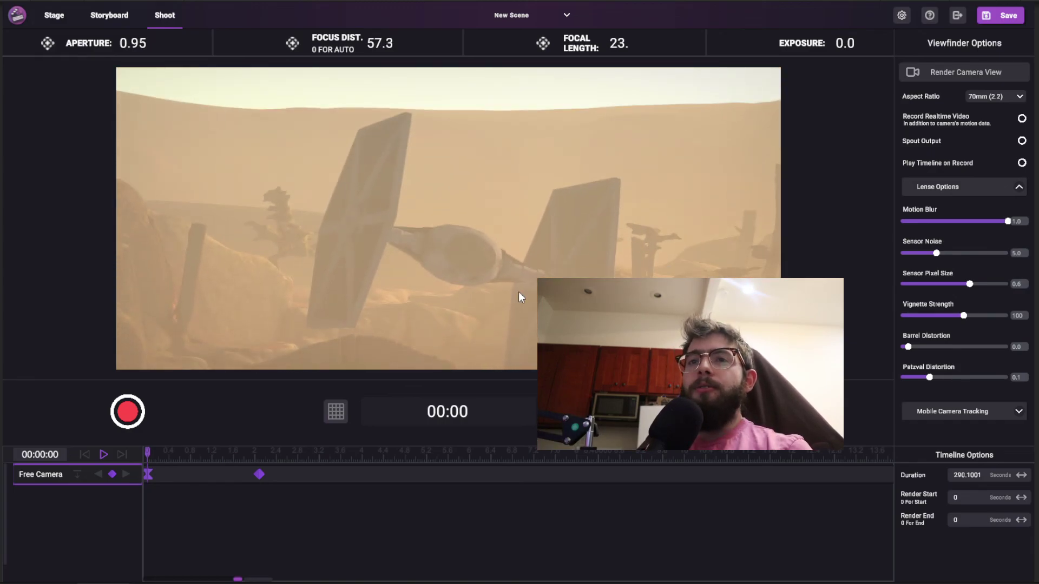